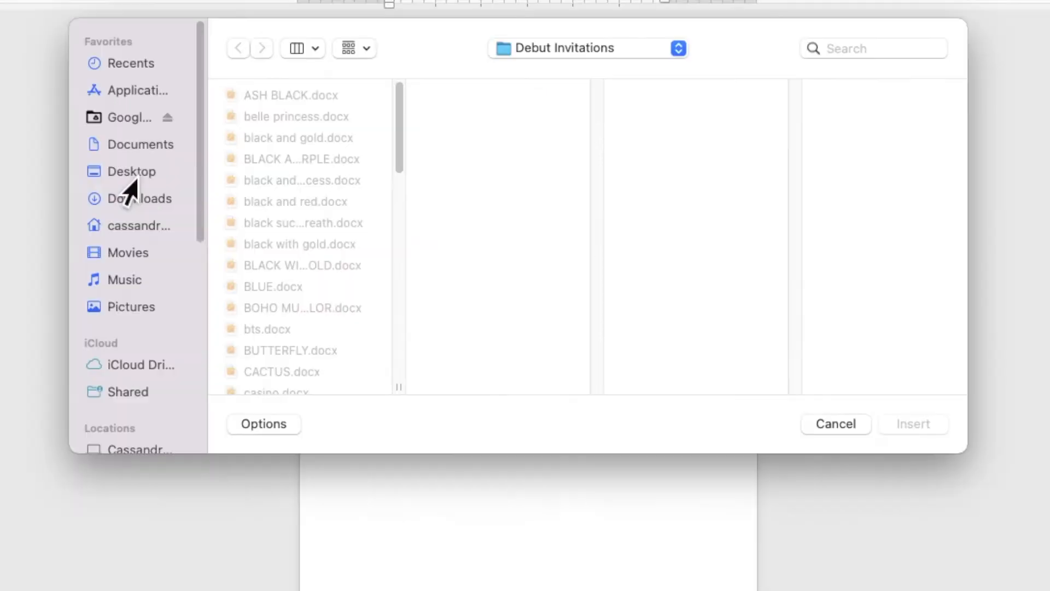
- Insert NUDE PINK BACKGROUND.jpg from the Desktop's NUDE PINK WED folder onto the page
left_click(221, 203)
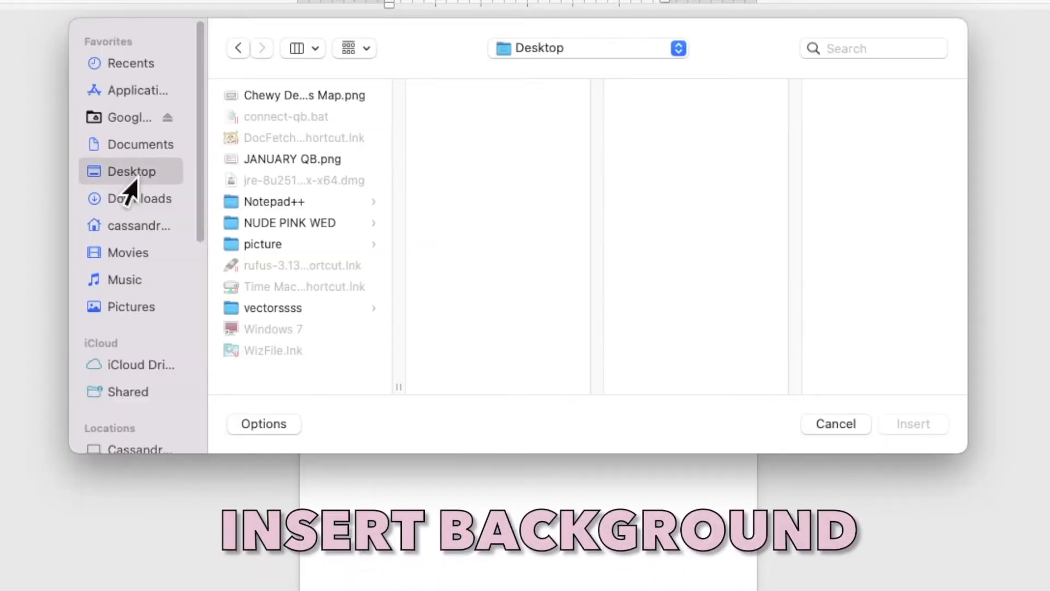
left_click(247, 226)
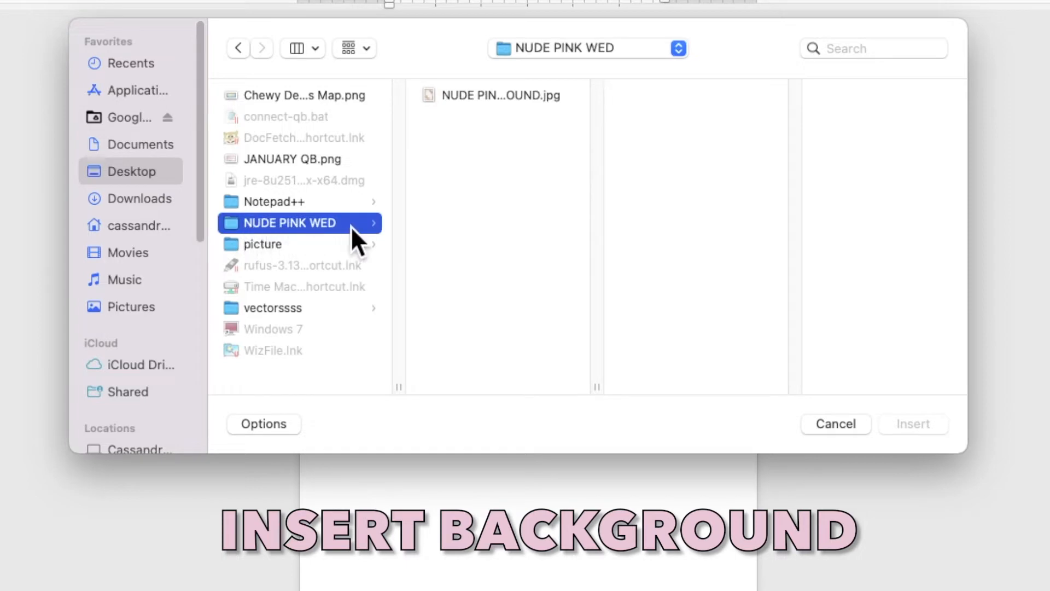
left_click(481, 99)
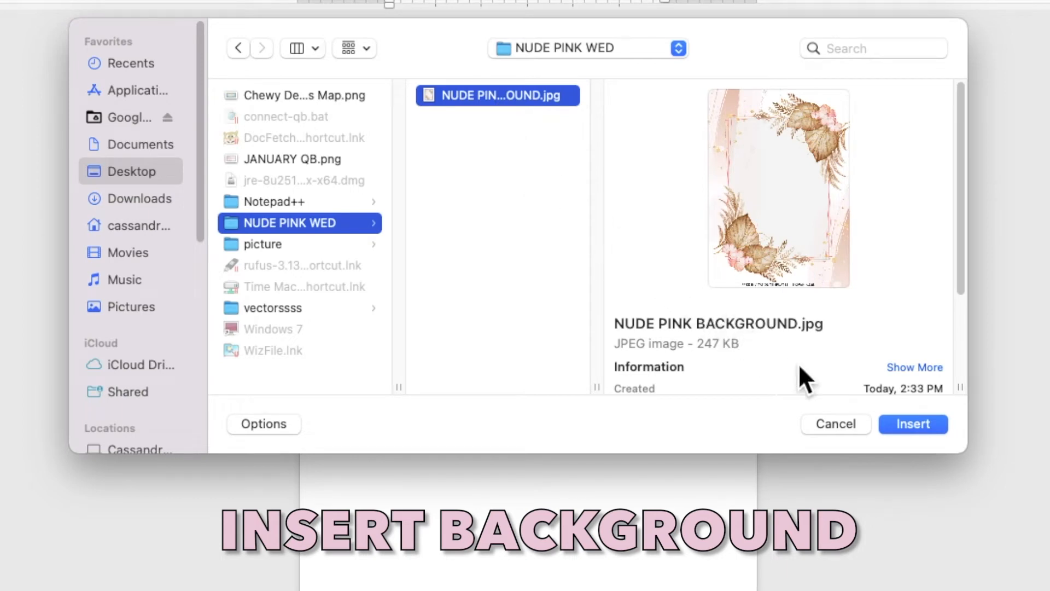
left_click(909, 426)
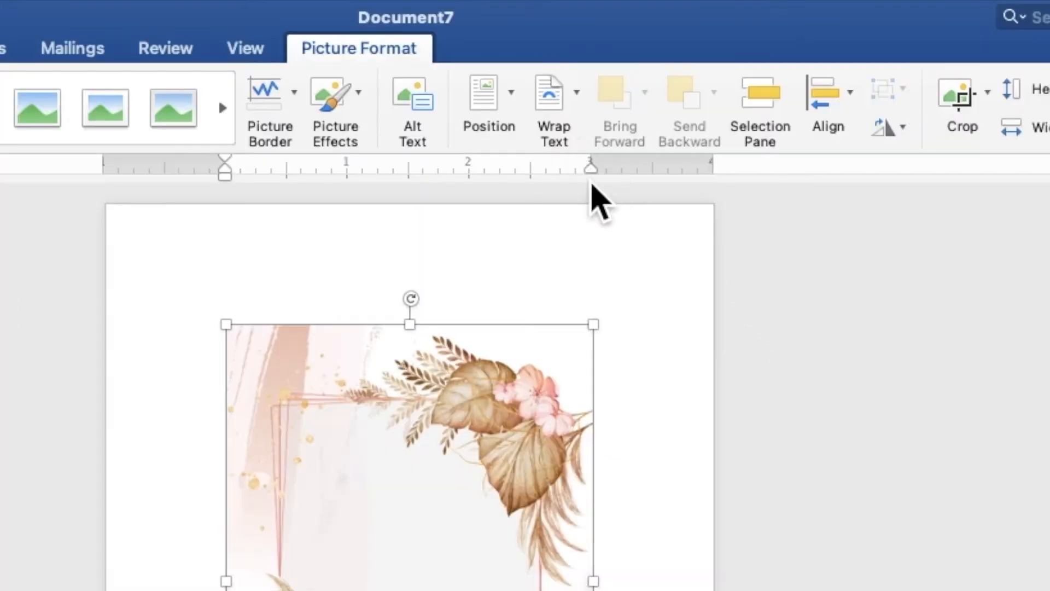
- Set the floral image Behind Text and stretch it from the top-left to fill the page, 7.18" by 5.13"
left_click(615, 39)
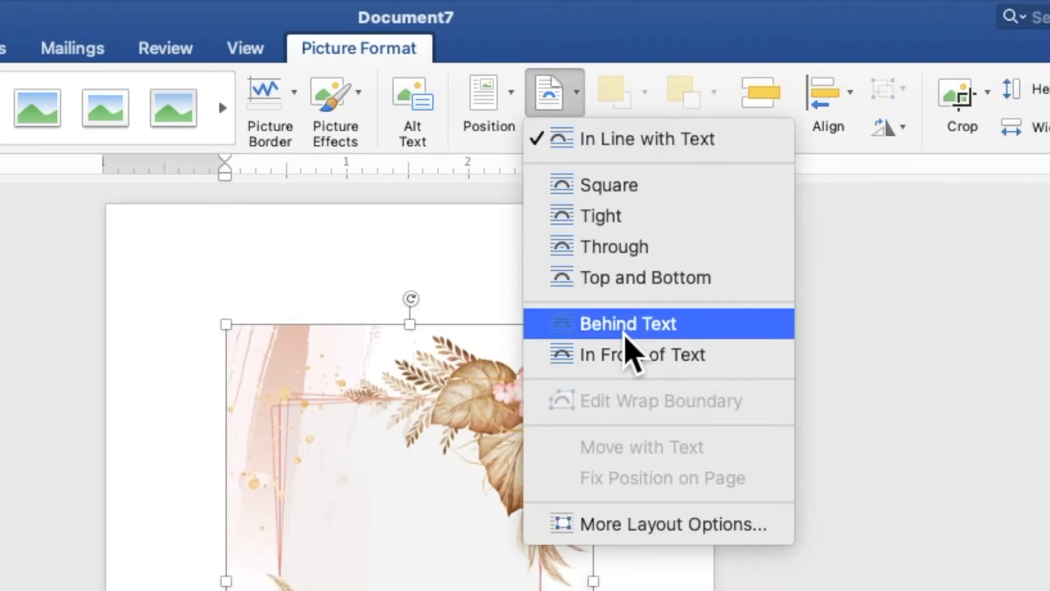
left_click(625, 335)
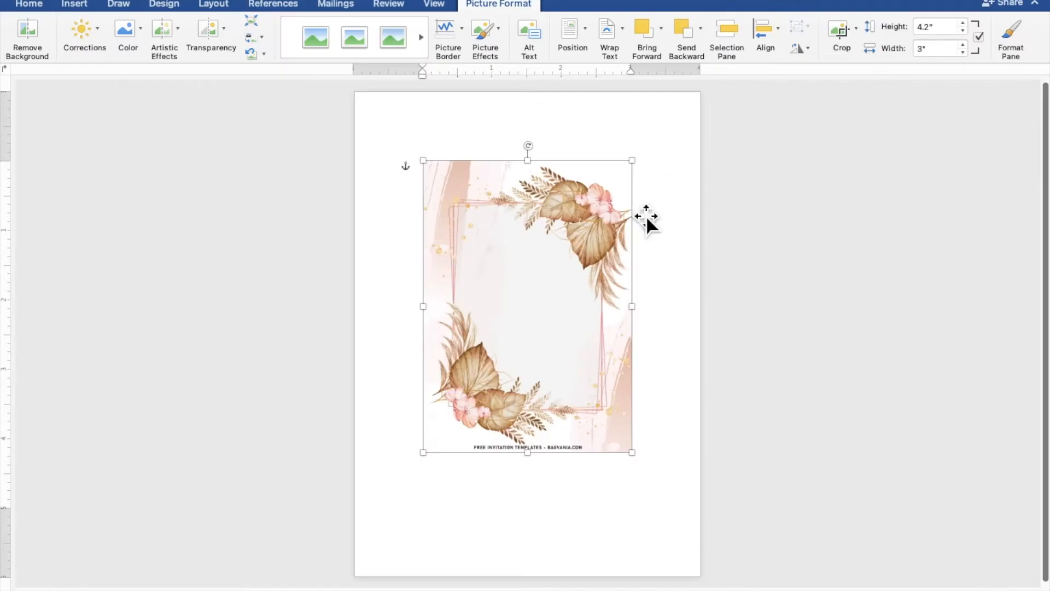
left_click_drag(608, 391, 538, 324)
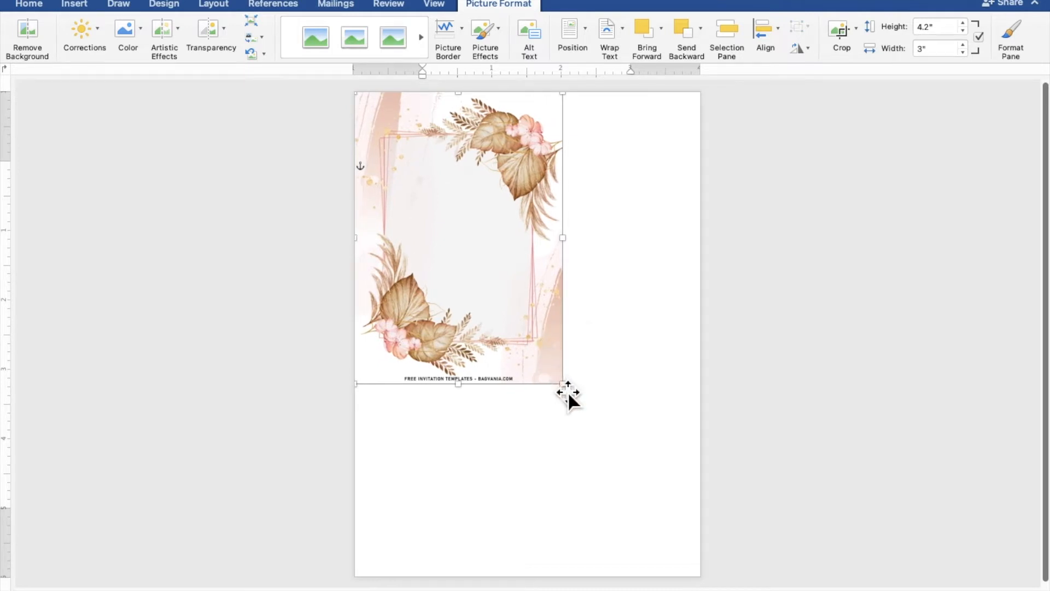
left_click_drag(566, 390, 715, 586)
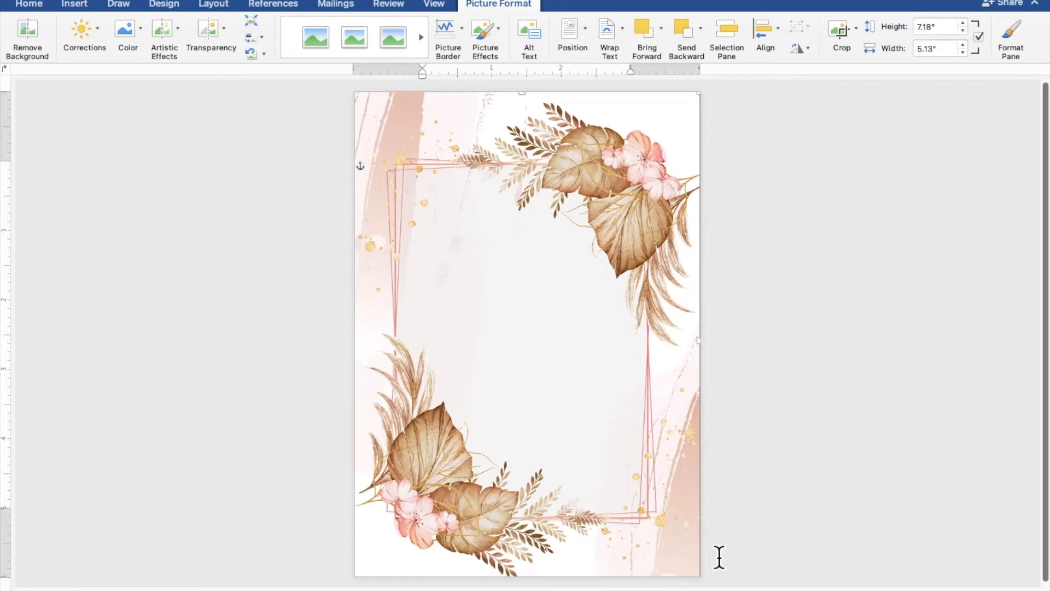
left_click(794, 508)
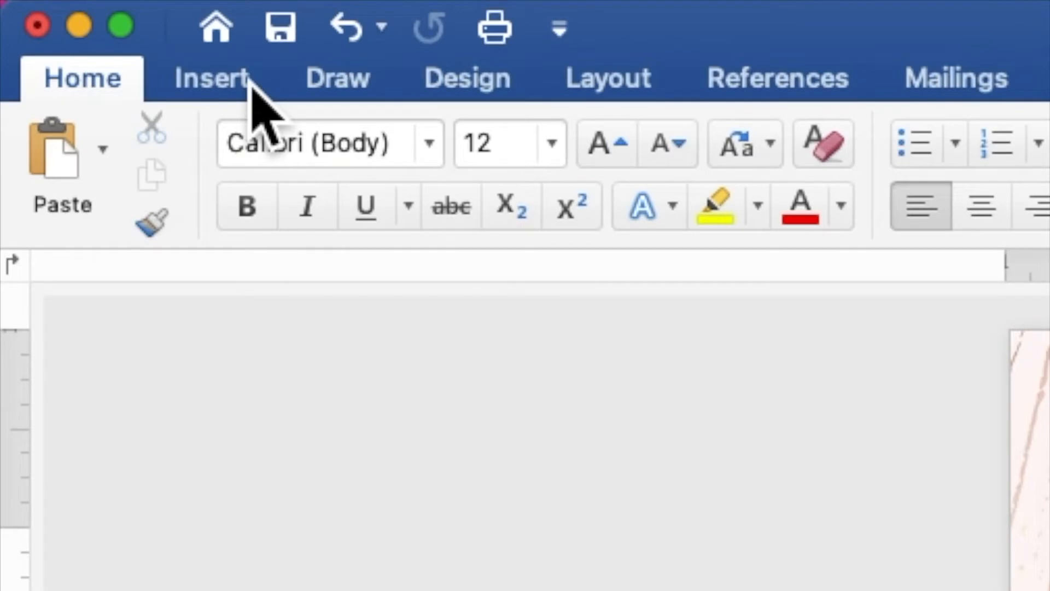
- Draw a 3.61" by 4.64" rectangle over the frame's centre and start adding text inside it
left_click(251, 81)
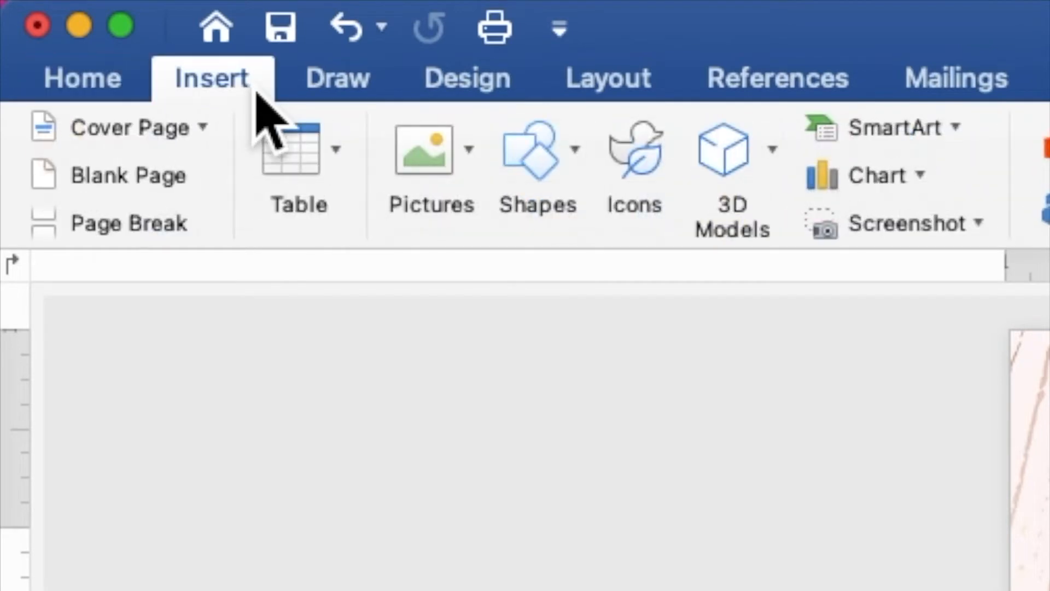
left_click(529, 164)
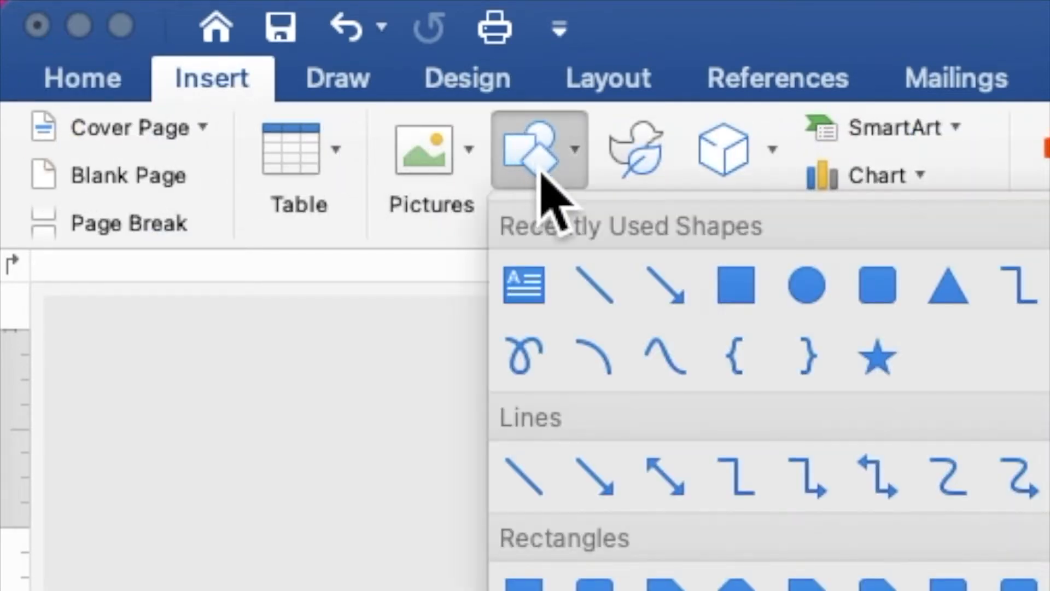
left_click(738, 284)
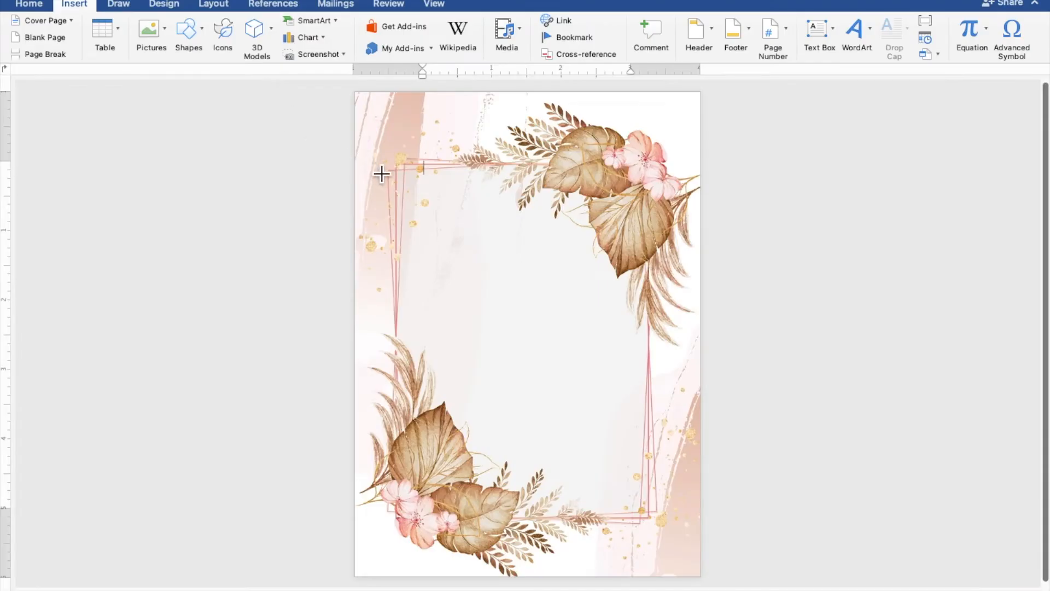
mouse_move(394, 173)
left_mouse_down()
mouse_move(520, 301)
mouse_move(592, 425)
mouse_move(657, 504)
left_mouse_up()
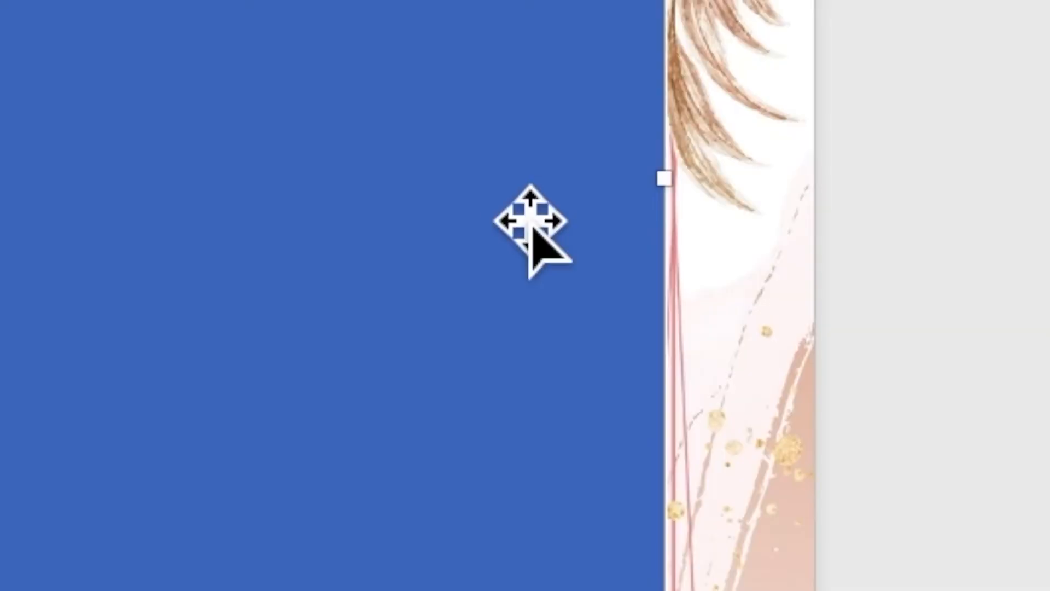
right_click(504, 192)
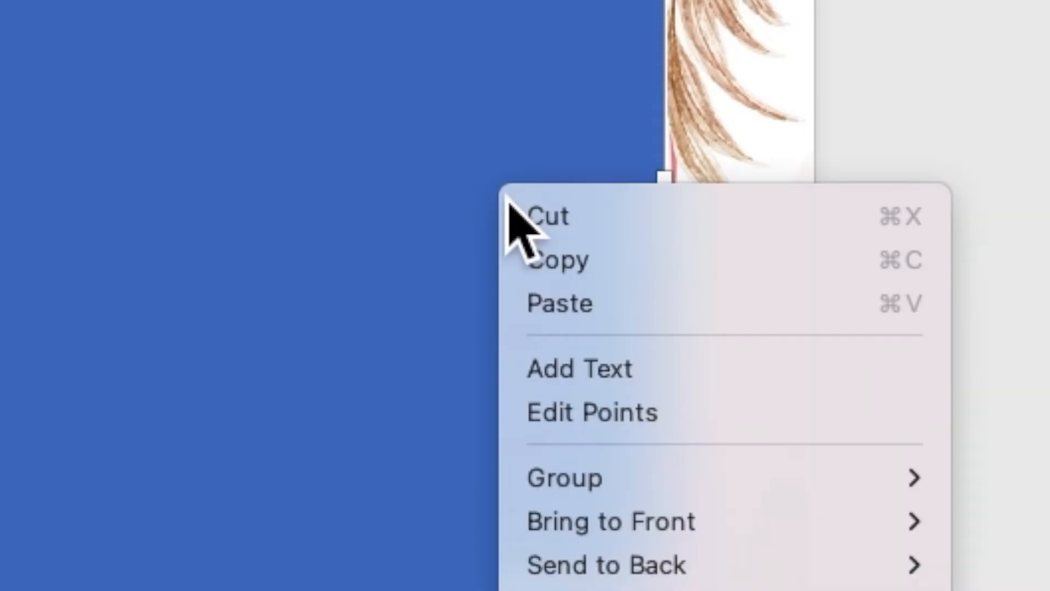
left_click(568, 382)
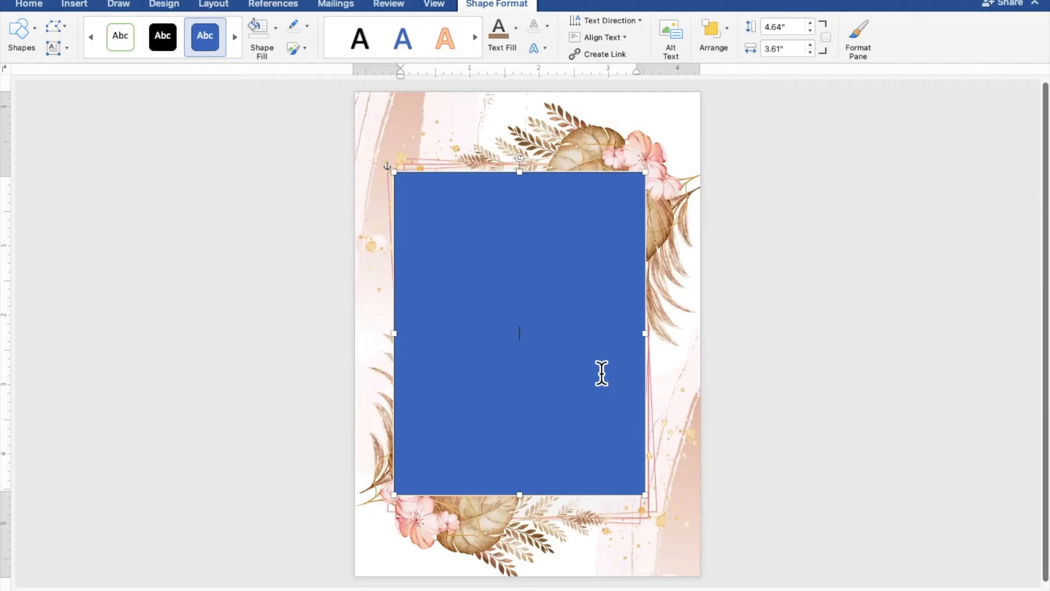
- Type TOGETHER WITH THEIR FAMILIES, the groom's name, AND, and the bride's name on separate lines
scroll(602, 370, "up", 10)
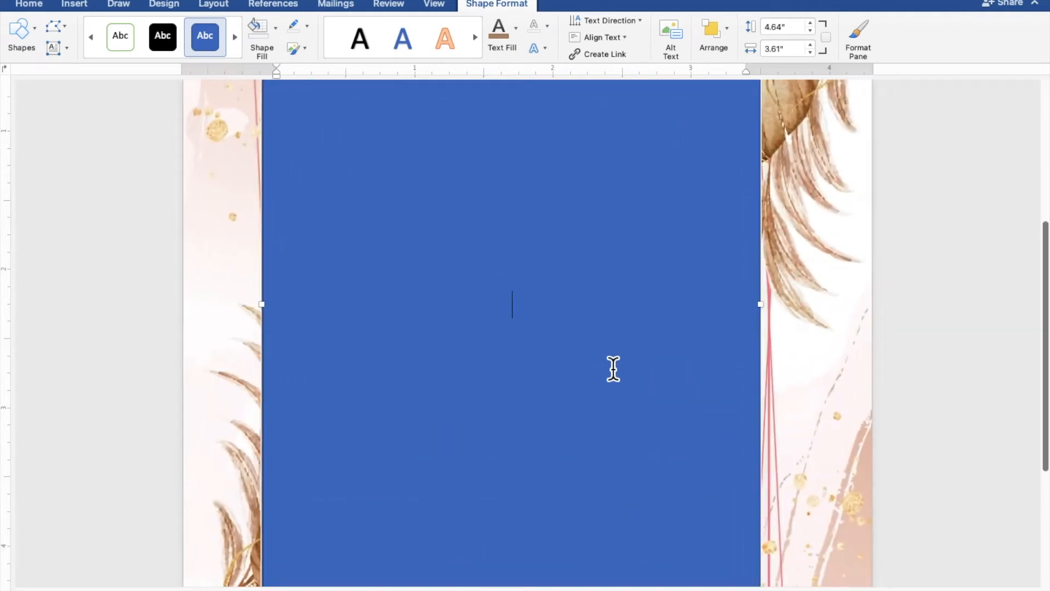
type("TOGETHER ")
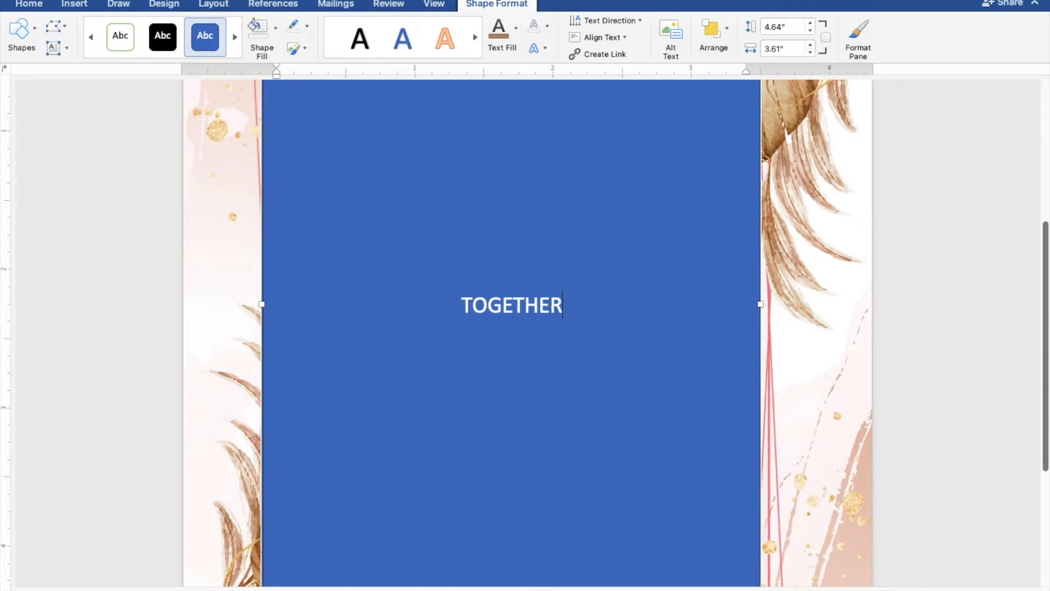
type("WITH THEIR FAMILIES")
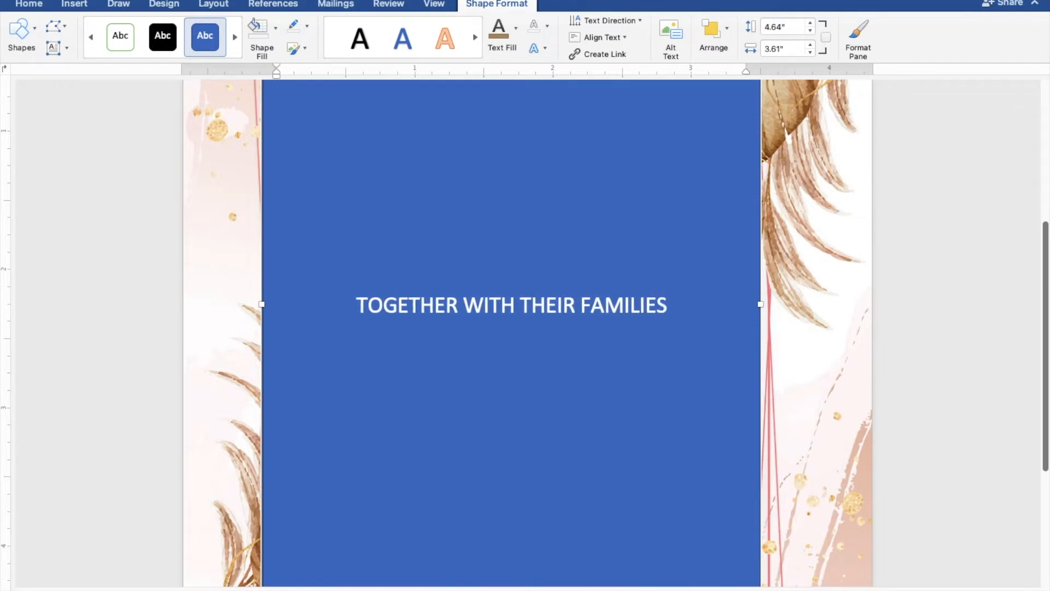
key("Return")
key("Return")
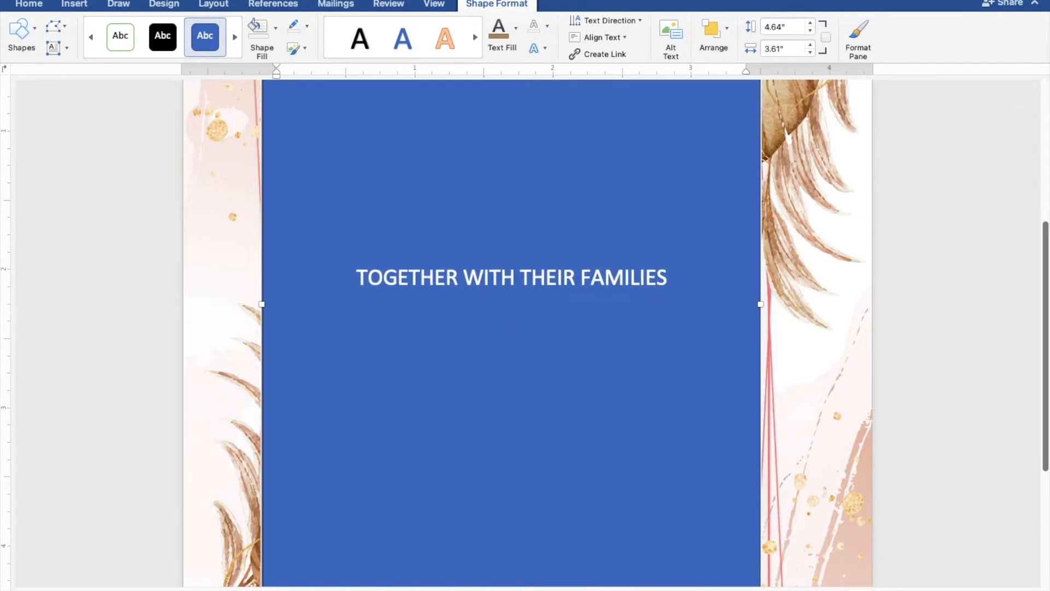
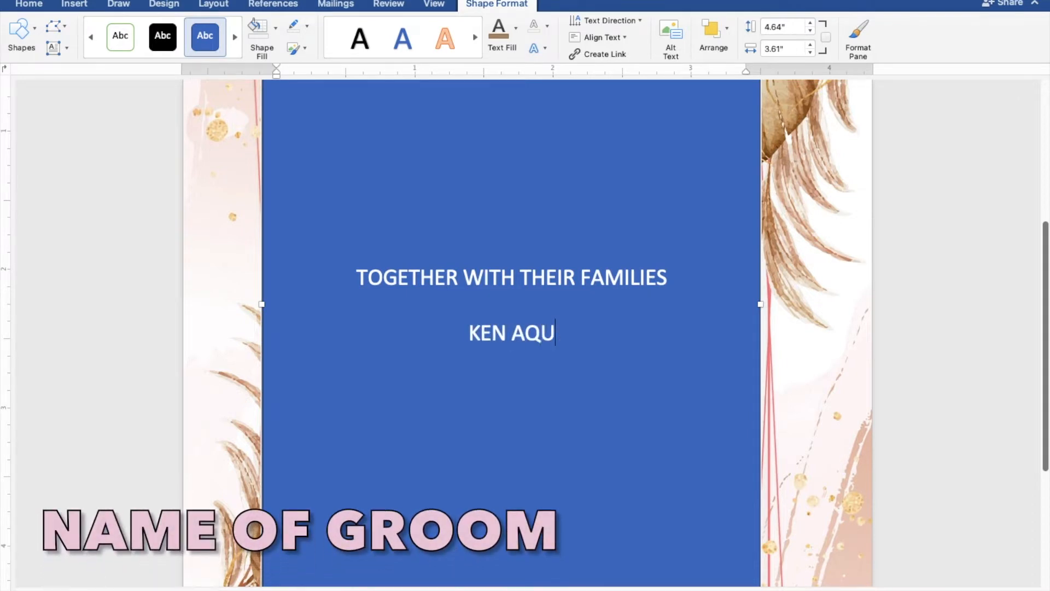
key("Return")
type("AND")
key("Return")
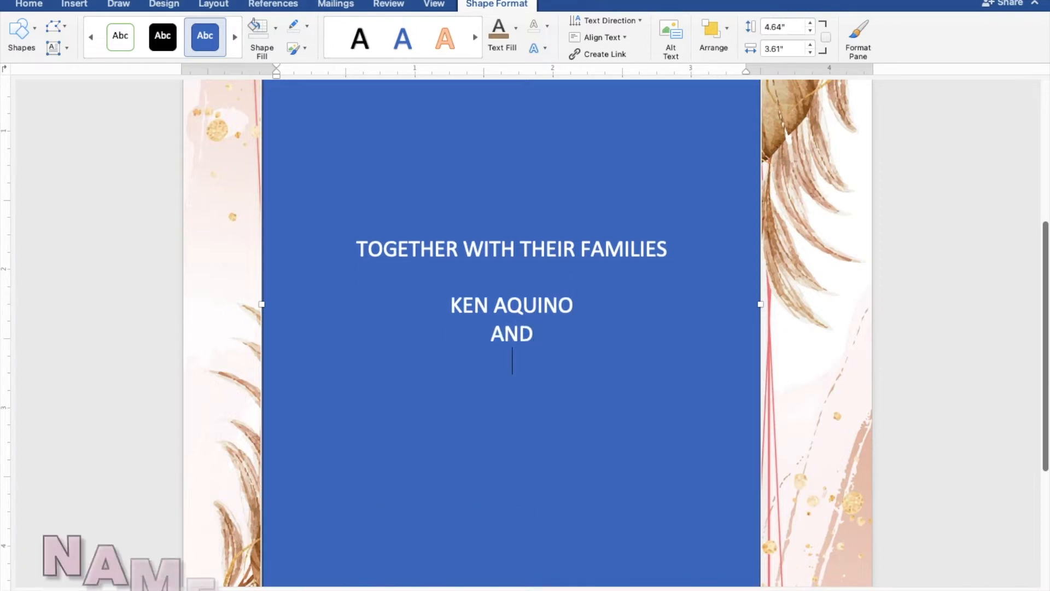
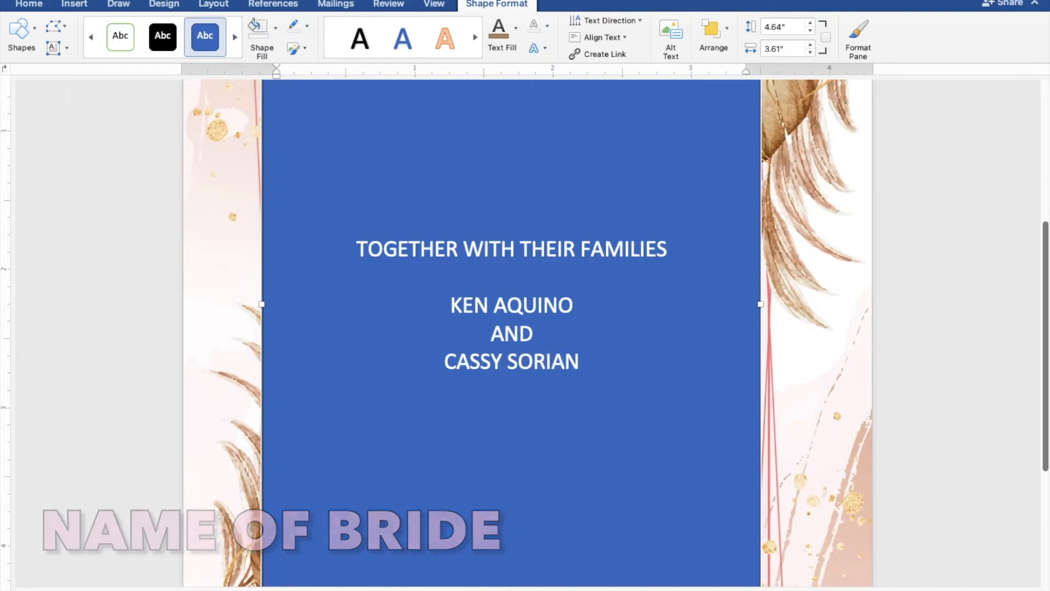
key("Return")
key("Return")
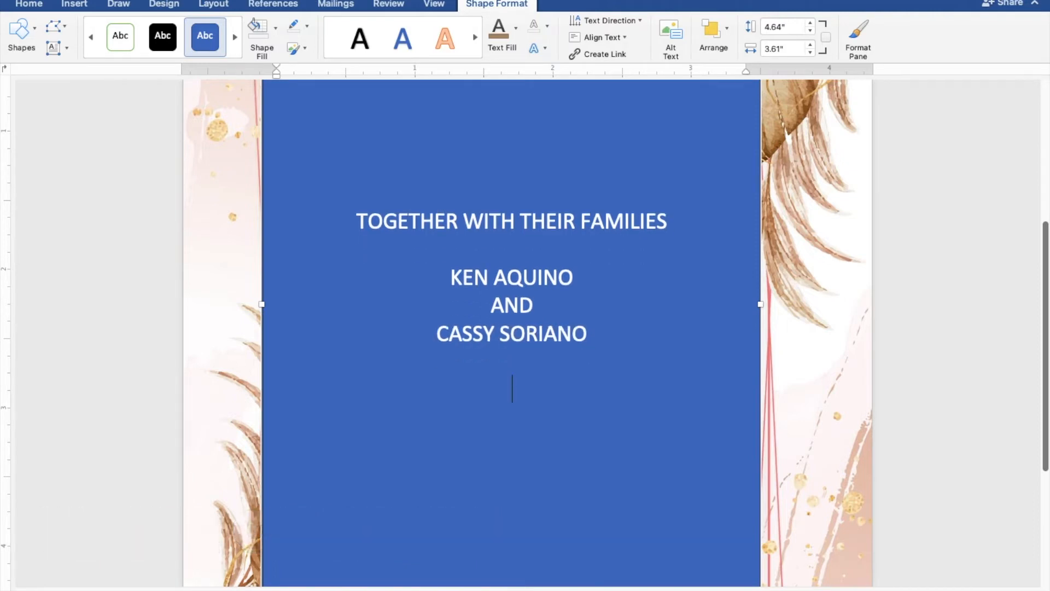
- Add INVITE YOU TO THEIR, with WEDDING on its own line followed by two blank lines
type("INVITE ")
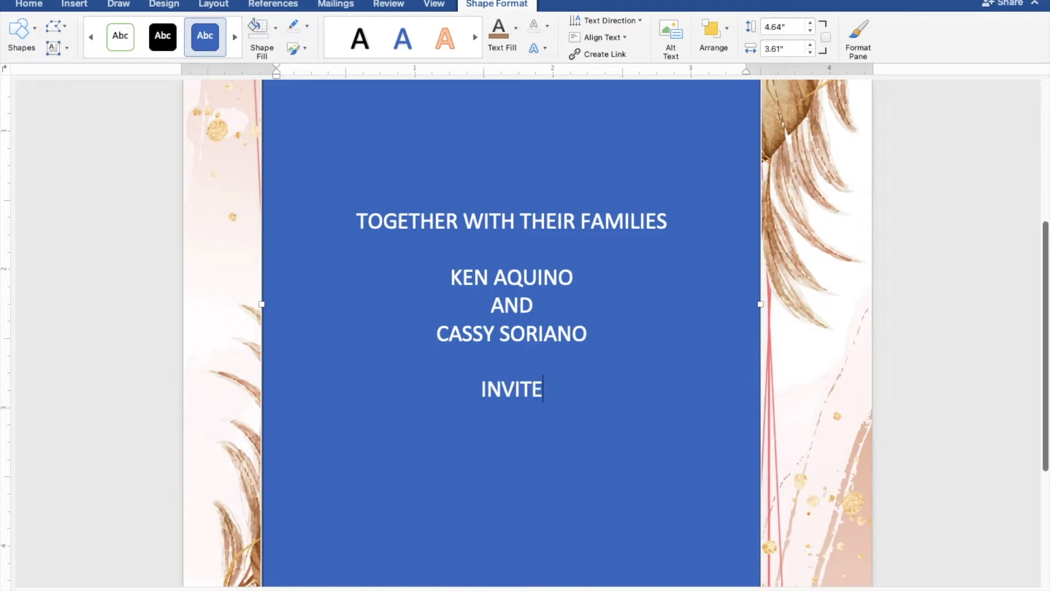
type("YOU")
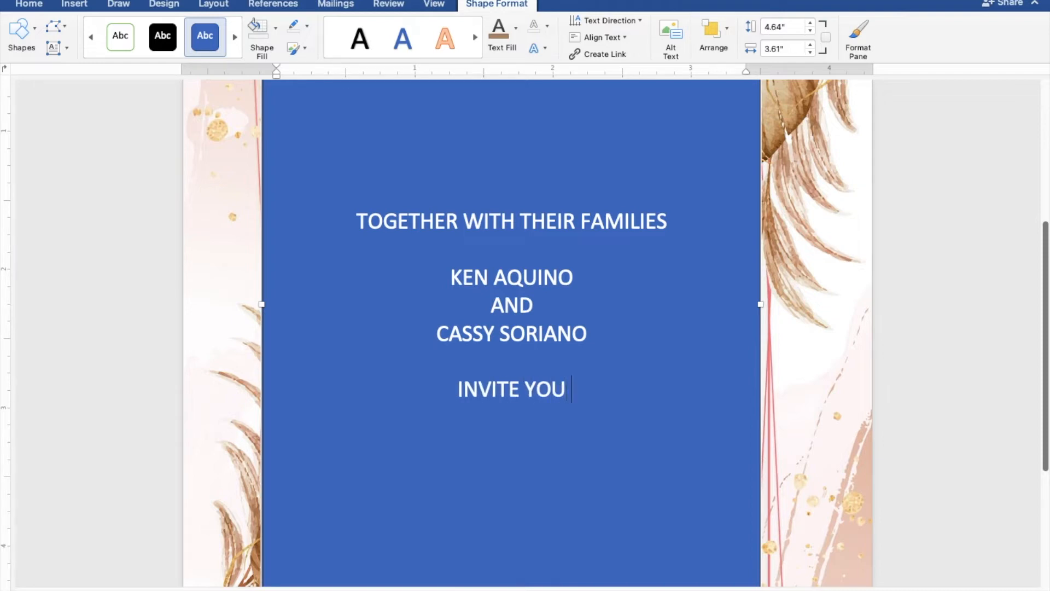
type(" TO THE")
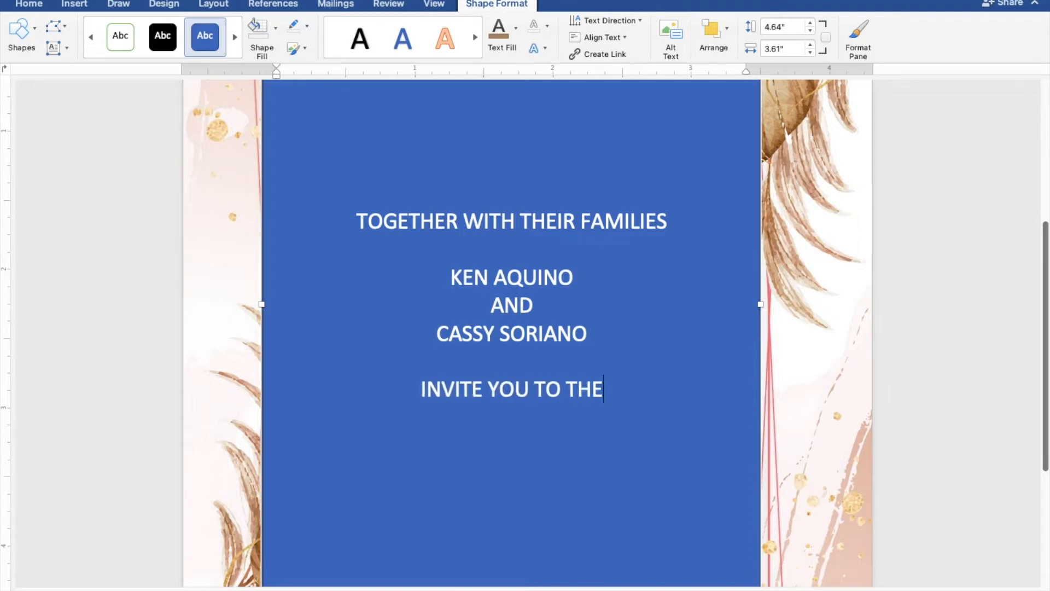
type("IR WEDDING")
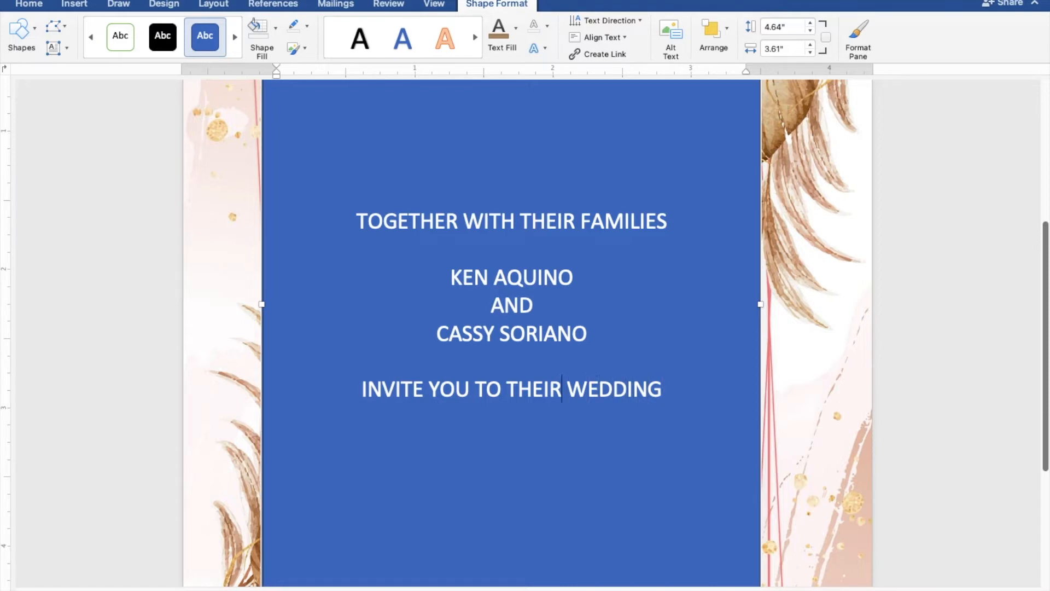
key("BackSpace")
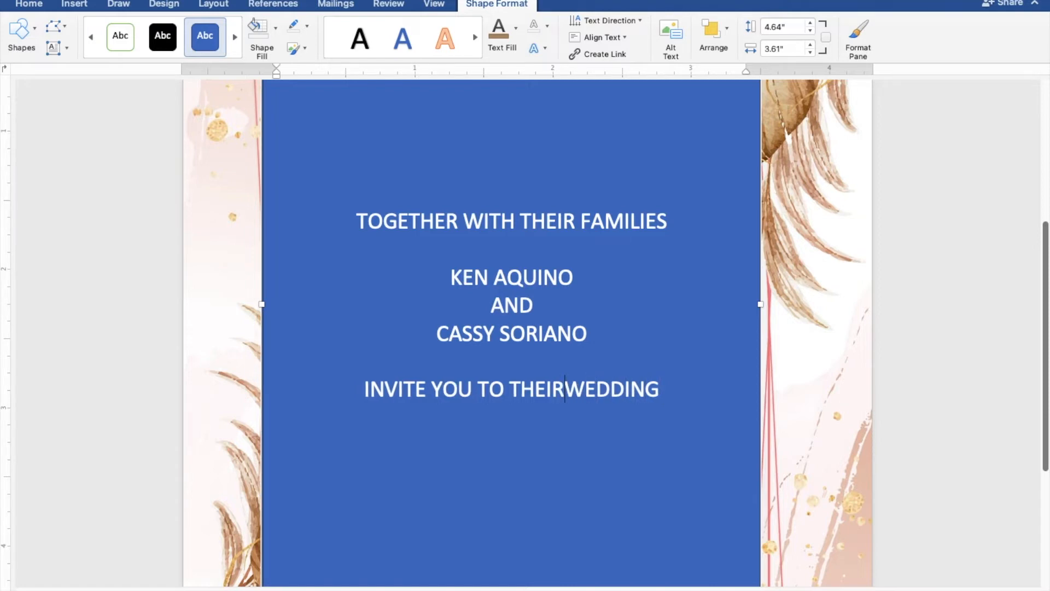
key("Return")
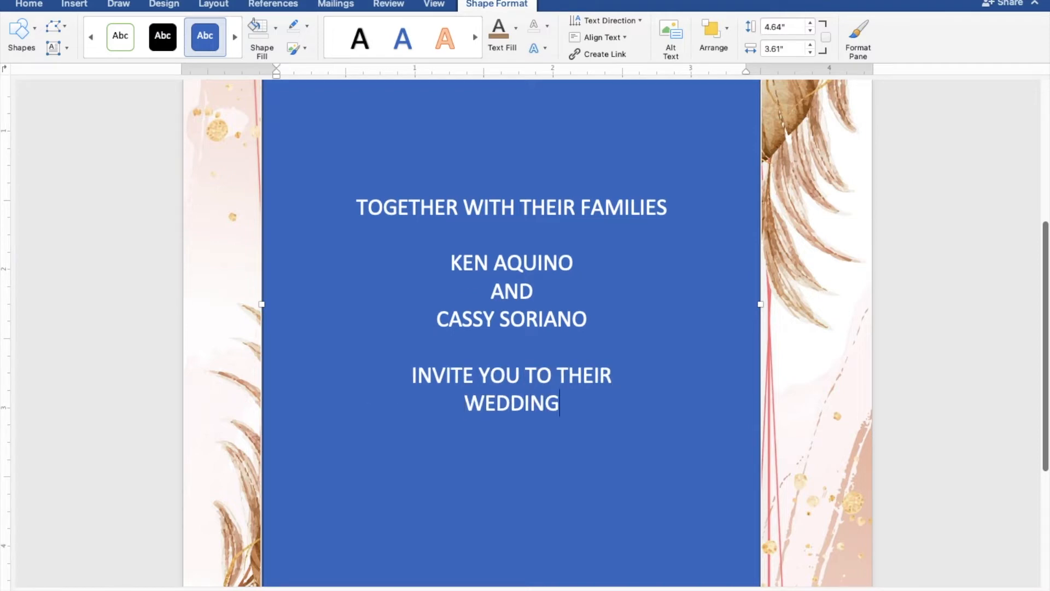
key("Return")
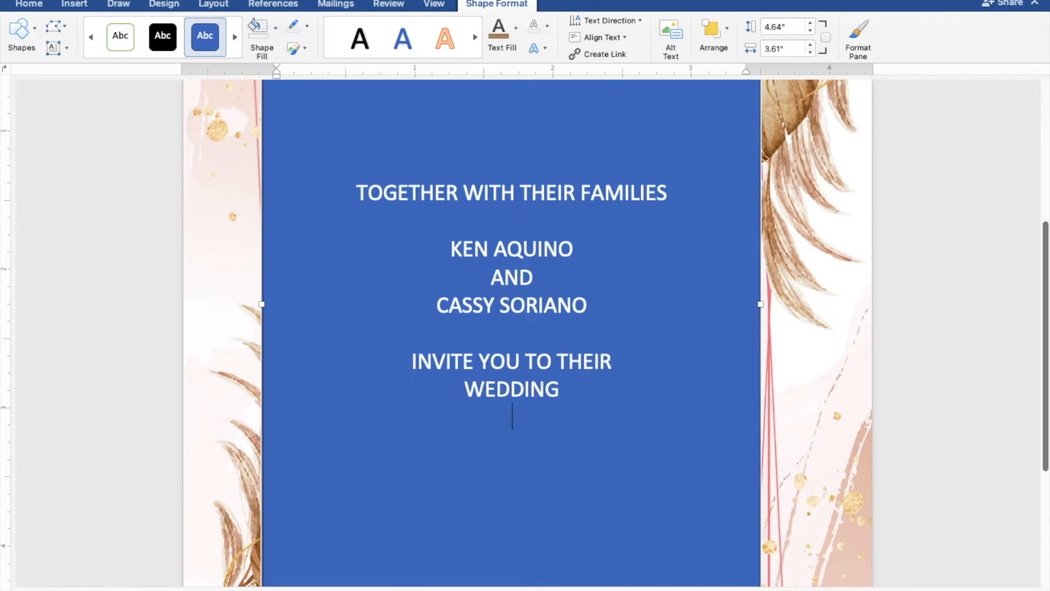
key("Return")
- Type SUNDAY, FEBRUARY 27, 2022 and TEN O'CLOCK IN THE MORNING on separate lines
type("SUNDAY")
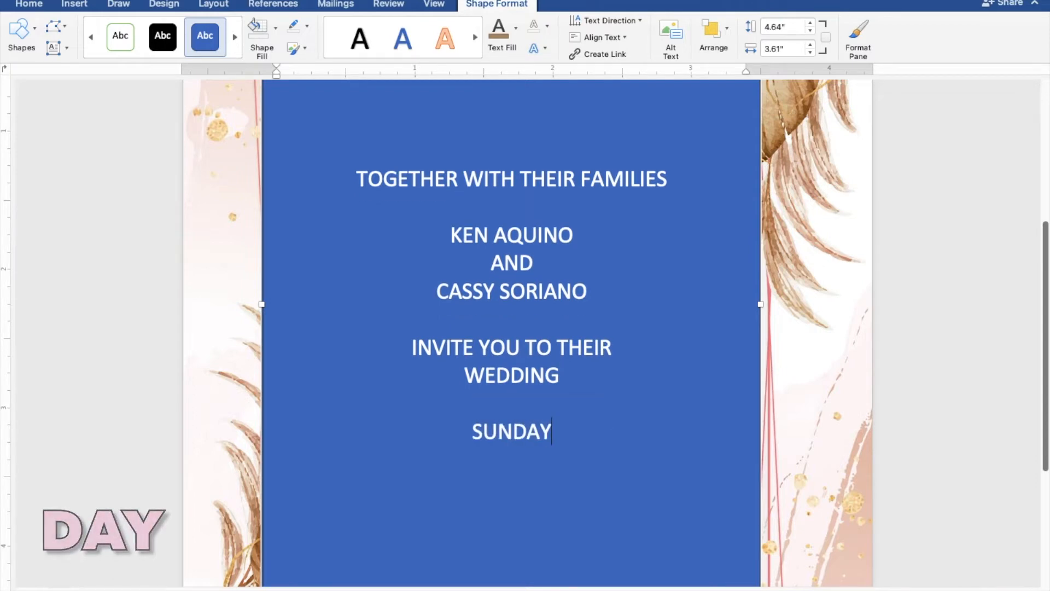
key("Return")
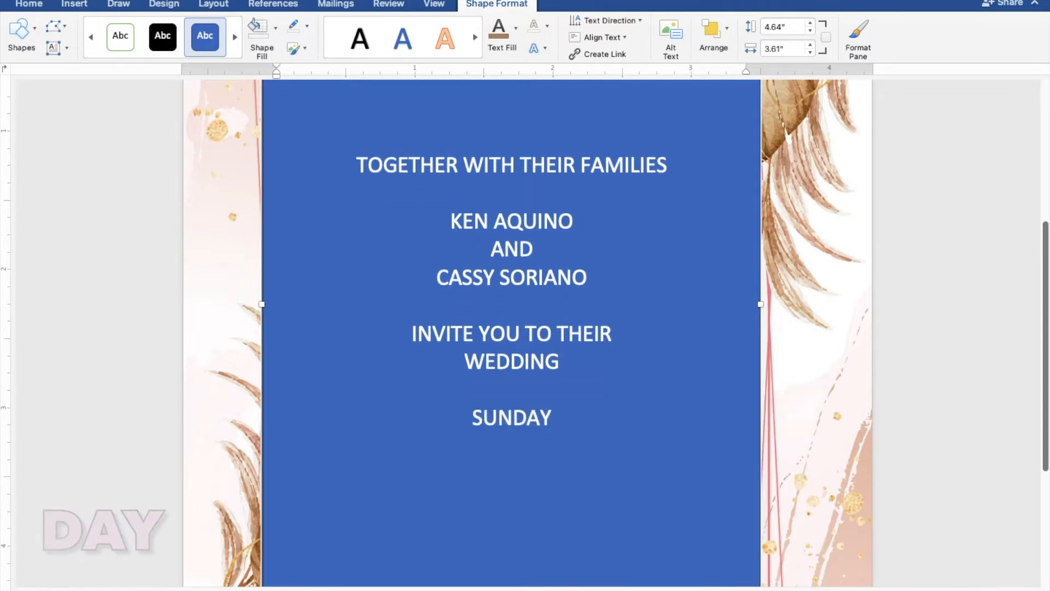
type("FEBRUAR")
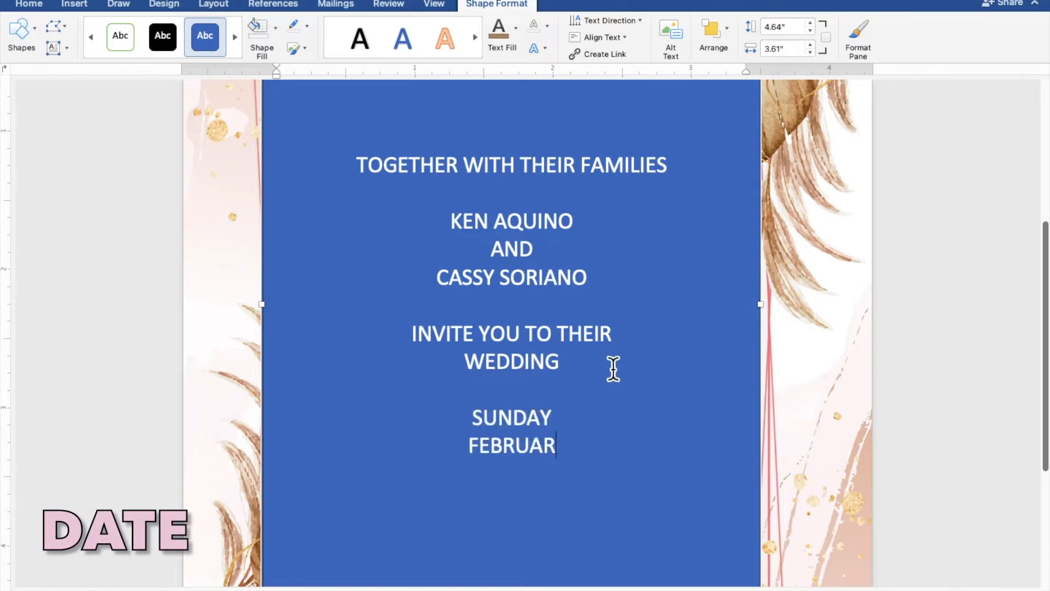
type("Y 2")
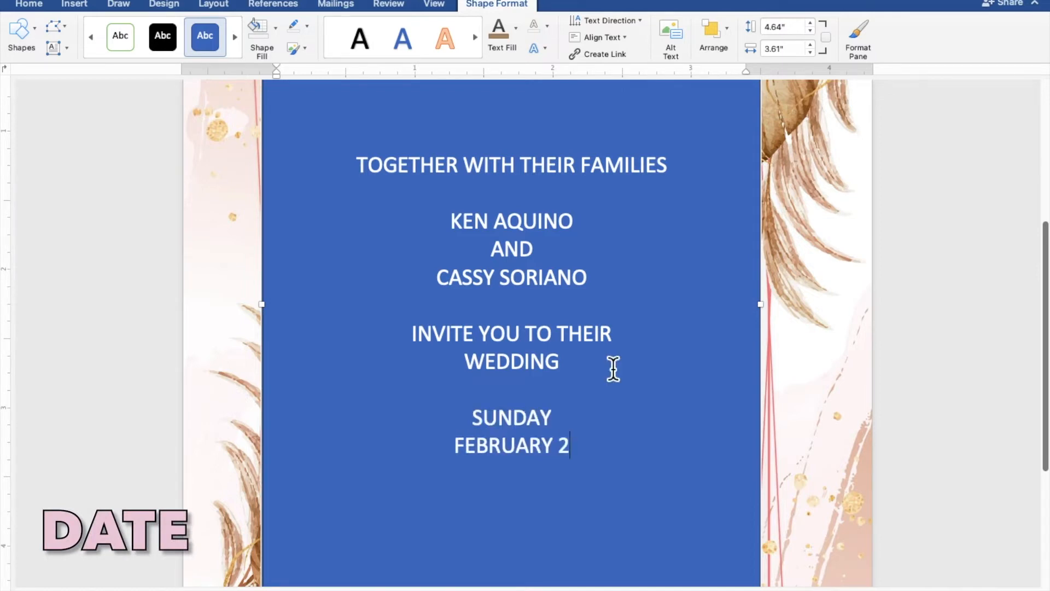
type("7, 2022")
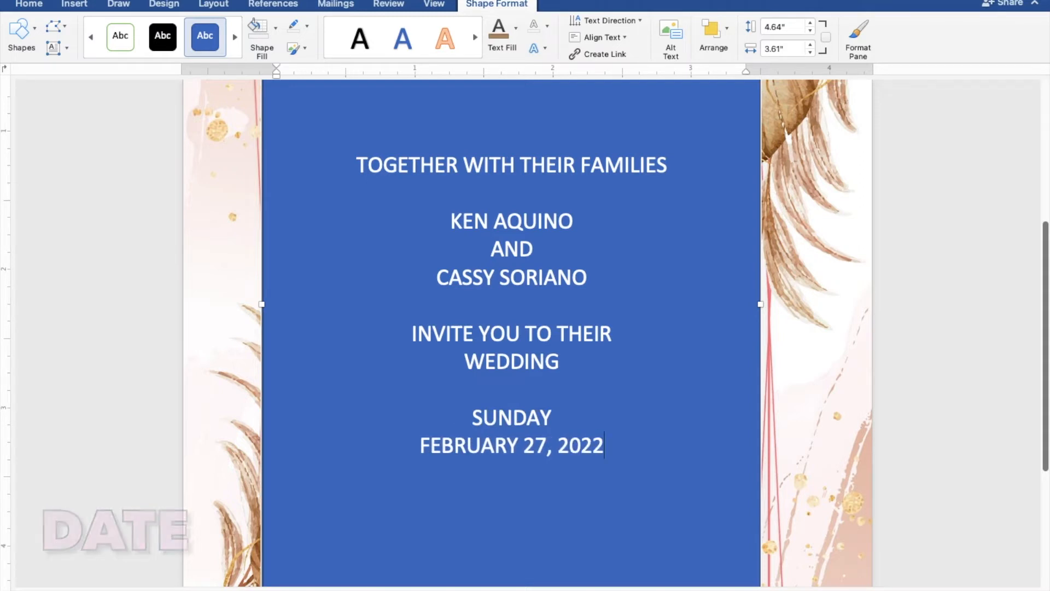
key("Return")
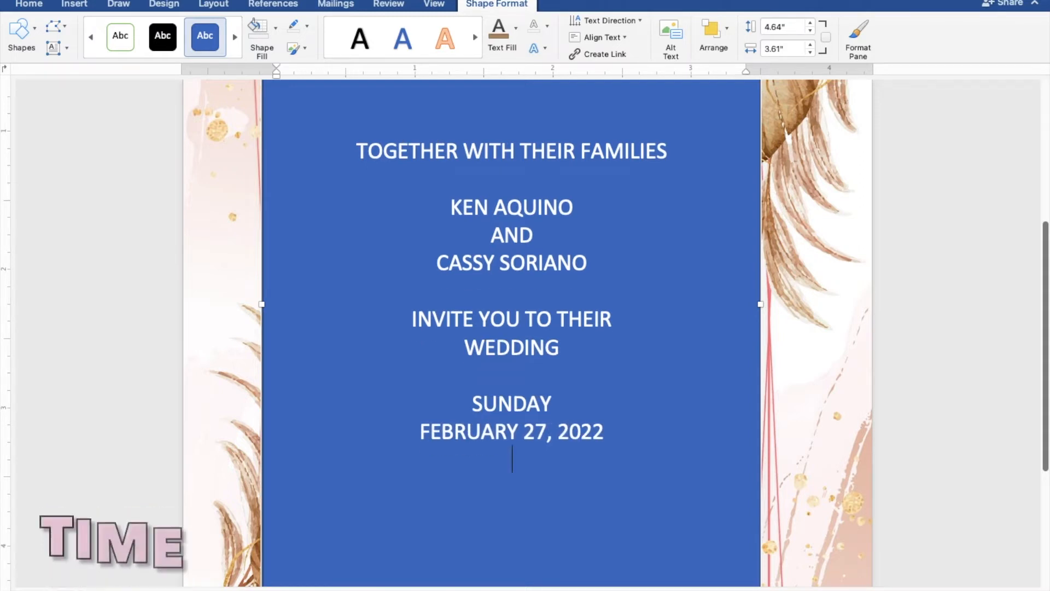
type("TEN")
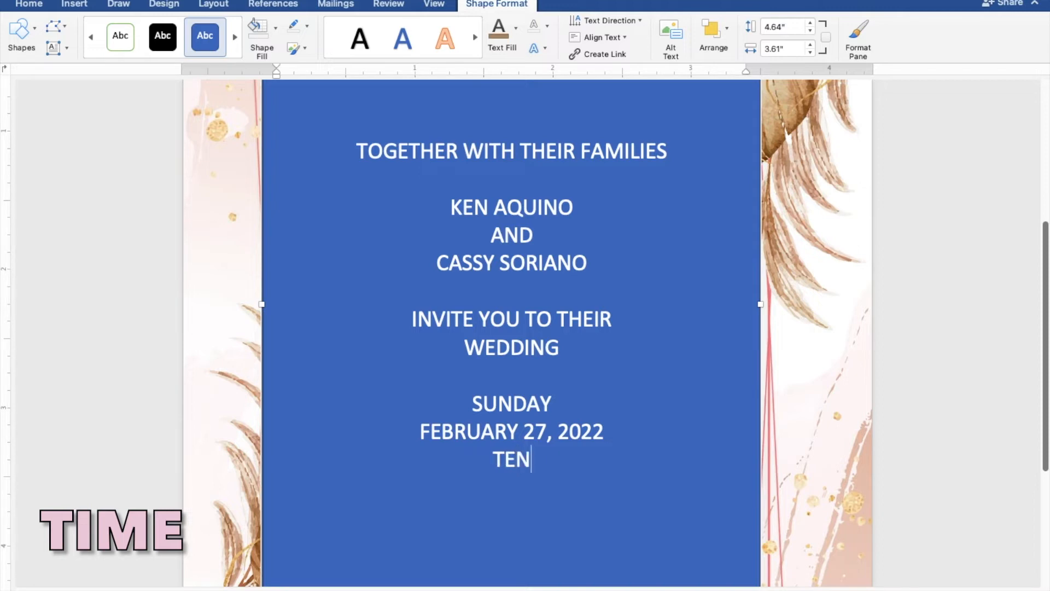
type(" O'")
type("CLOCK")
type(" IN TH")
type("E MORNI")
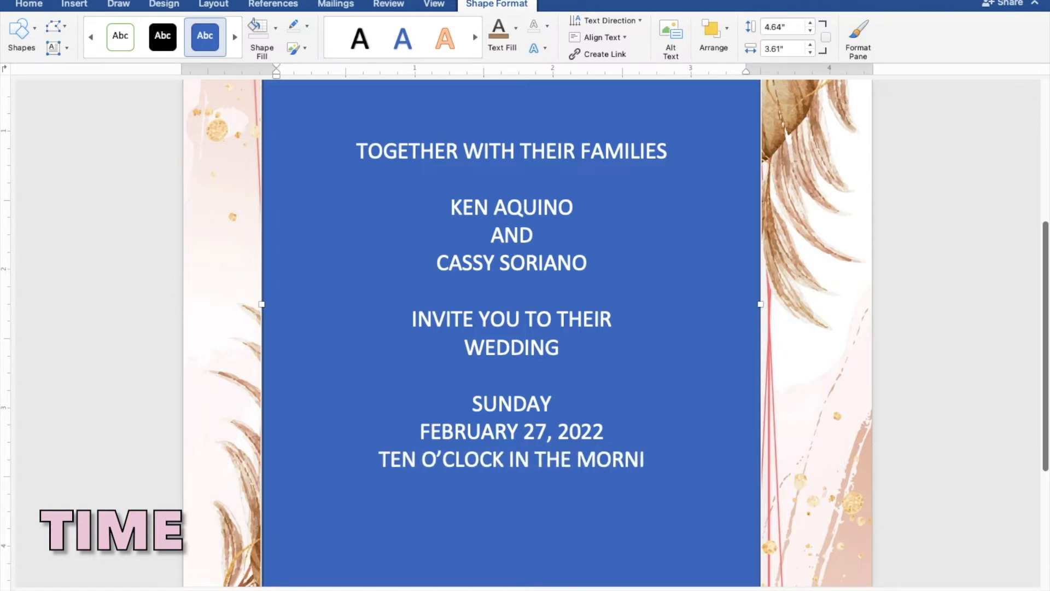
type("NG")
key("Return")
- Add the church name and town lines, a blank line, then RECPTION TO FOLLOW
type("S")
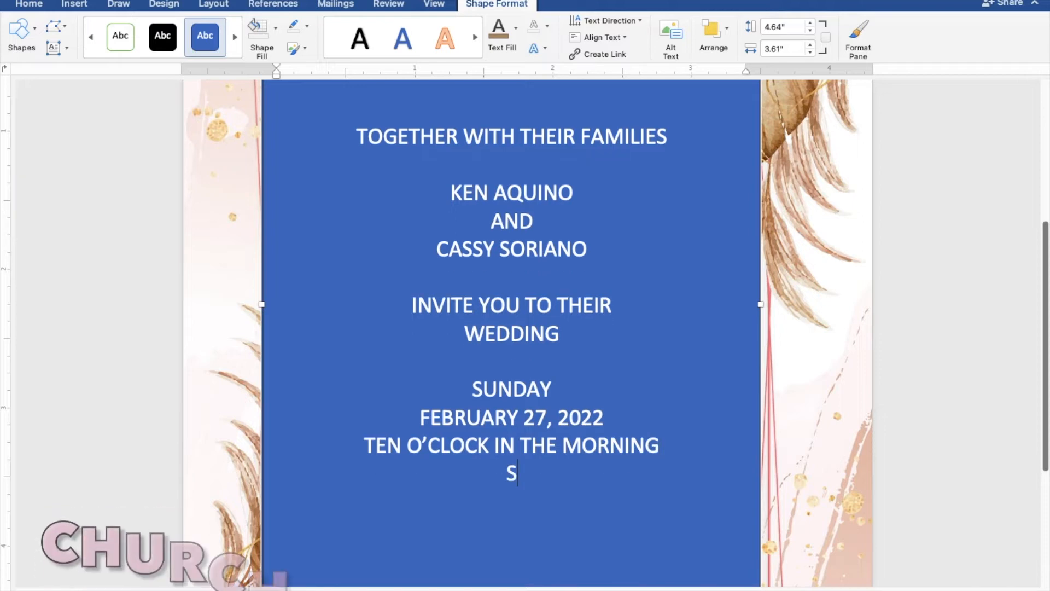
type("T. TH")
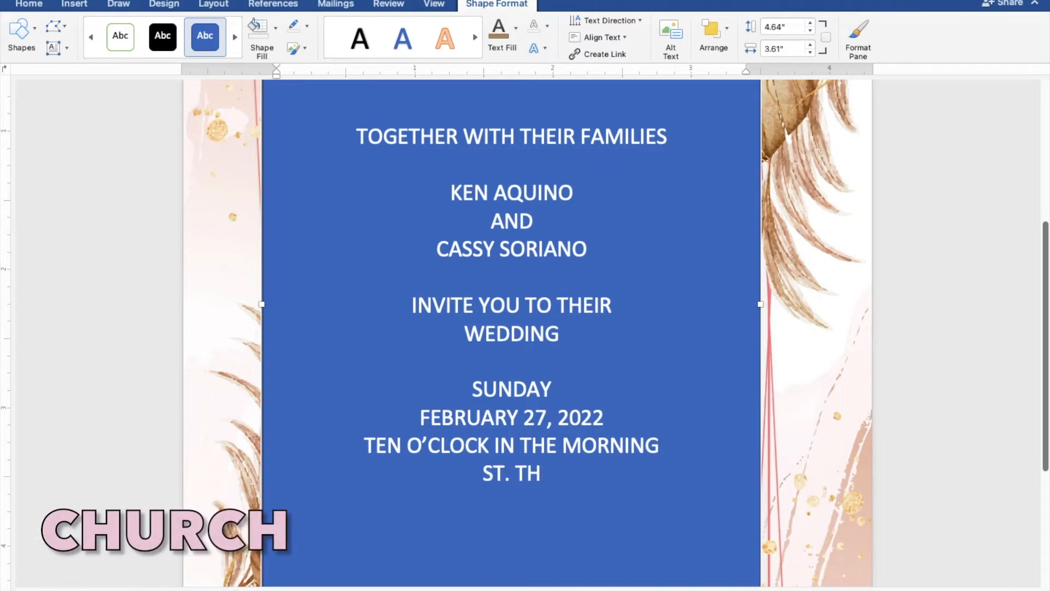
type("OMAS A")
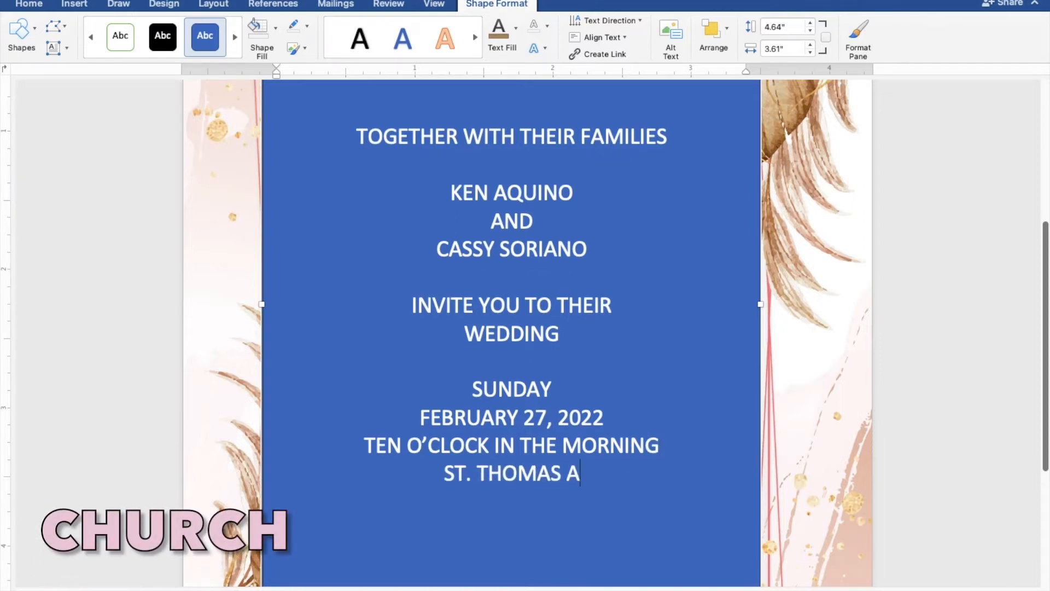
type("QUINA")
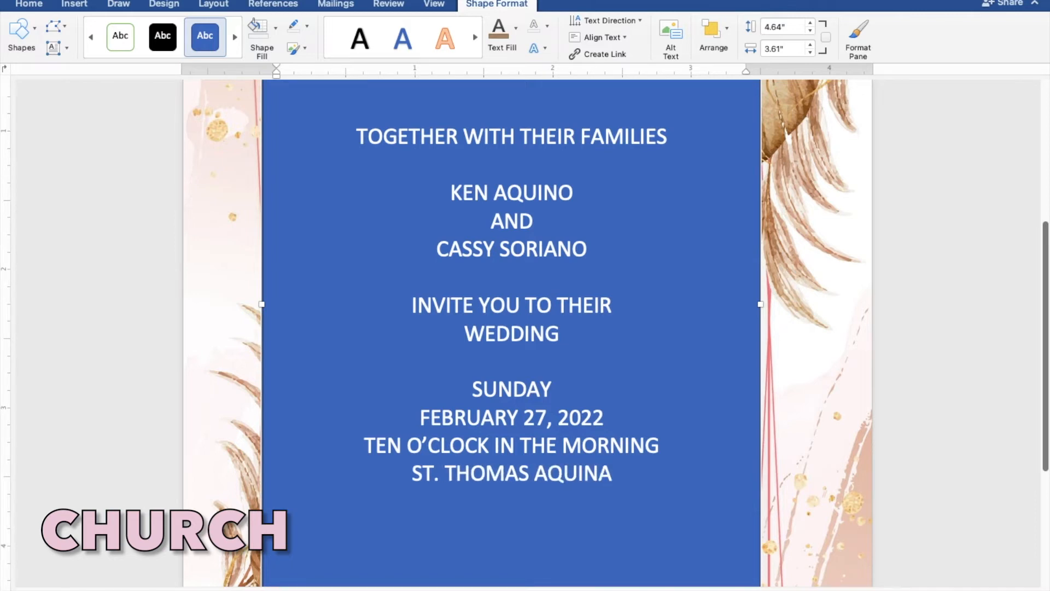
type("S P")
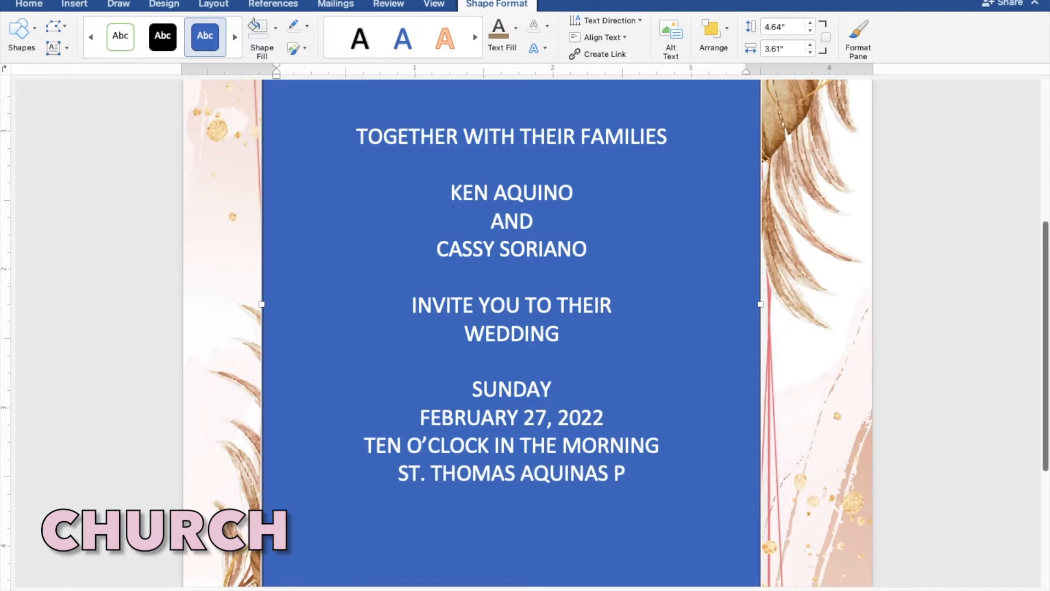
type("ARISH CHURCH")
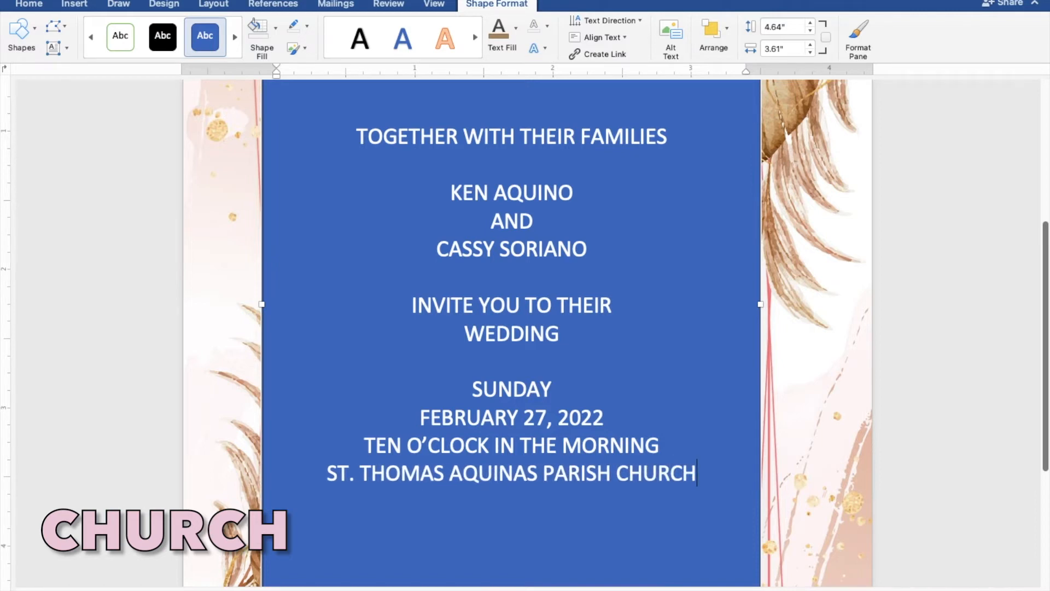
key("Return")
type("MANGALDAN PANGASINAN")
key("Return")
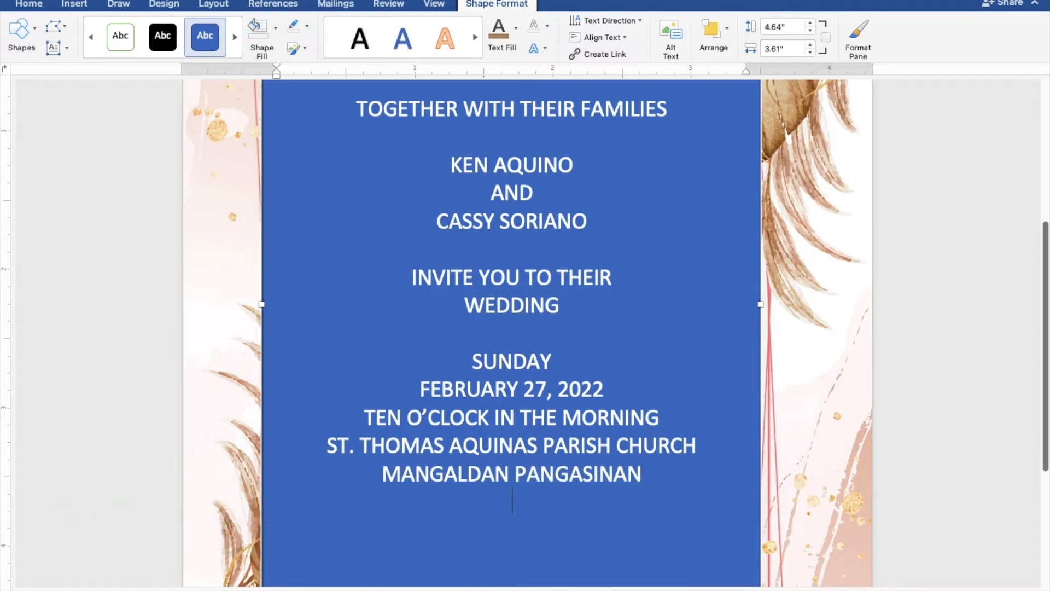
key("Return")
type("RECPTION")
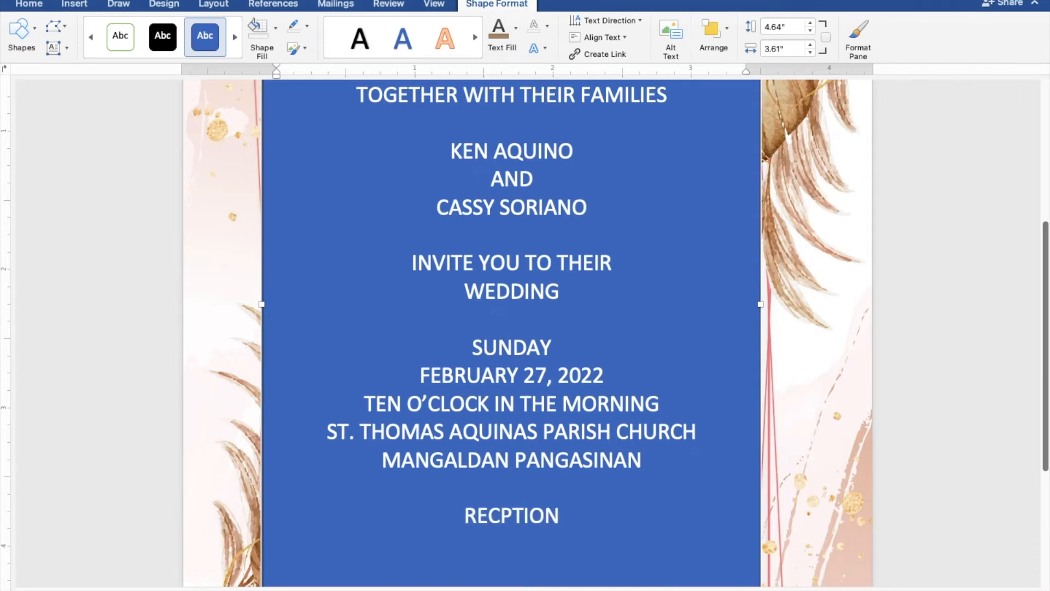
type(" TO FOLLOW")
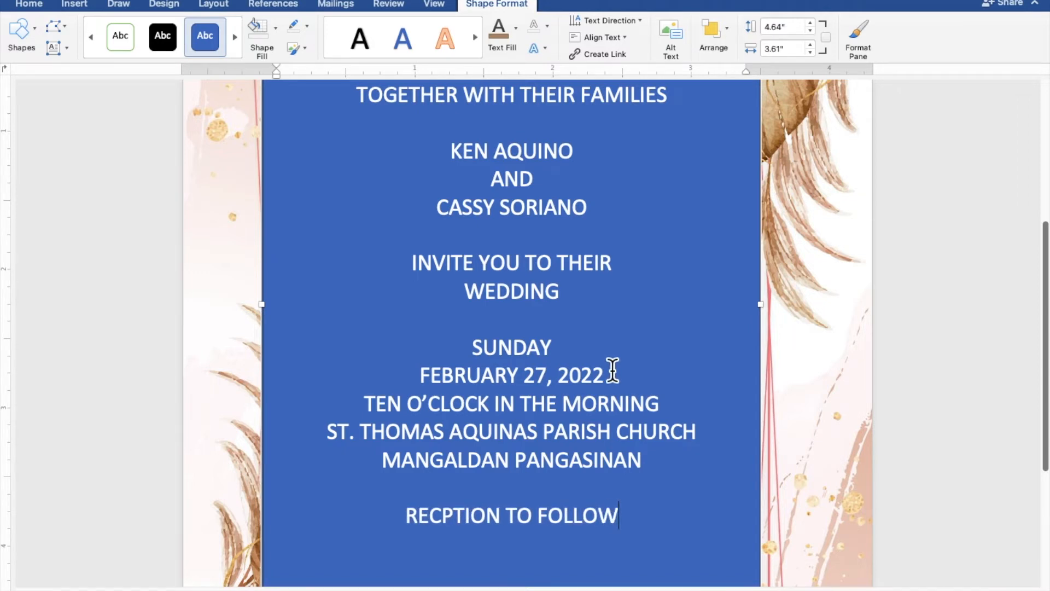
scroll(604, 388, "up", 1)
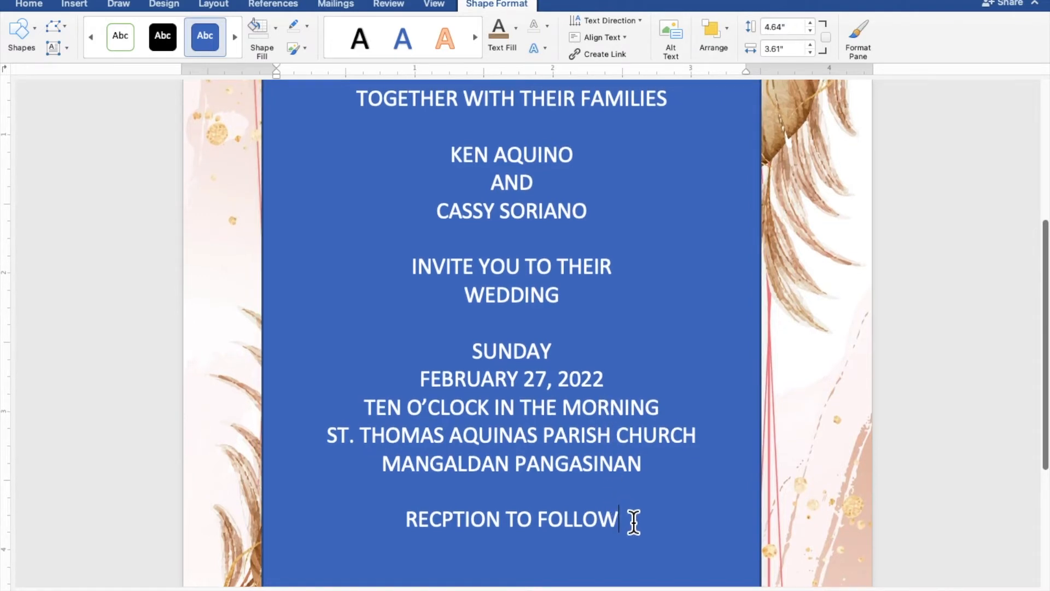
scroll(633, 523, "up", 1)
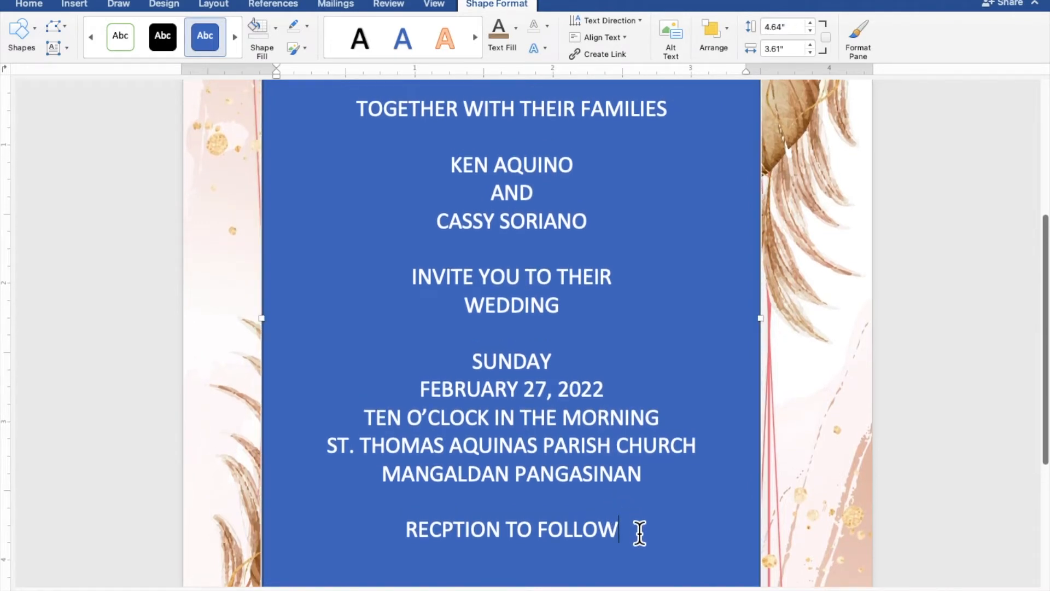
- Give the rectangle No Fill and No Outline, and colour the selected invitation text brown
left_click_drag(642, 538, 356, 125)
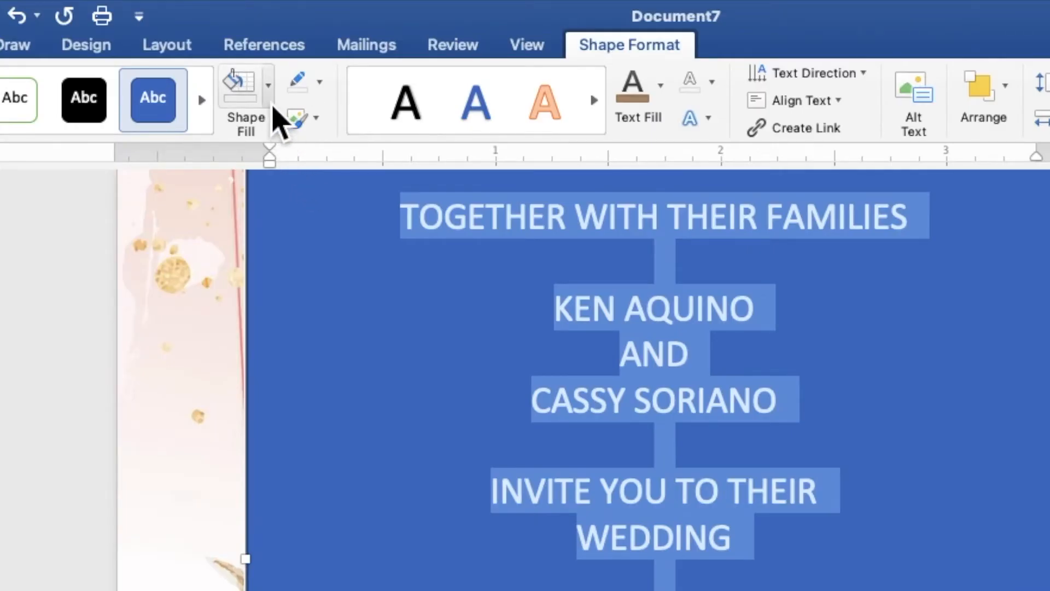
left_click(269, 100)
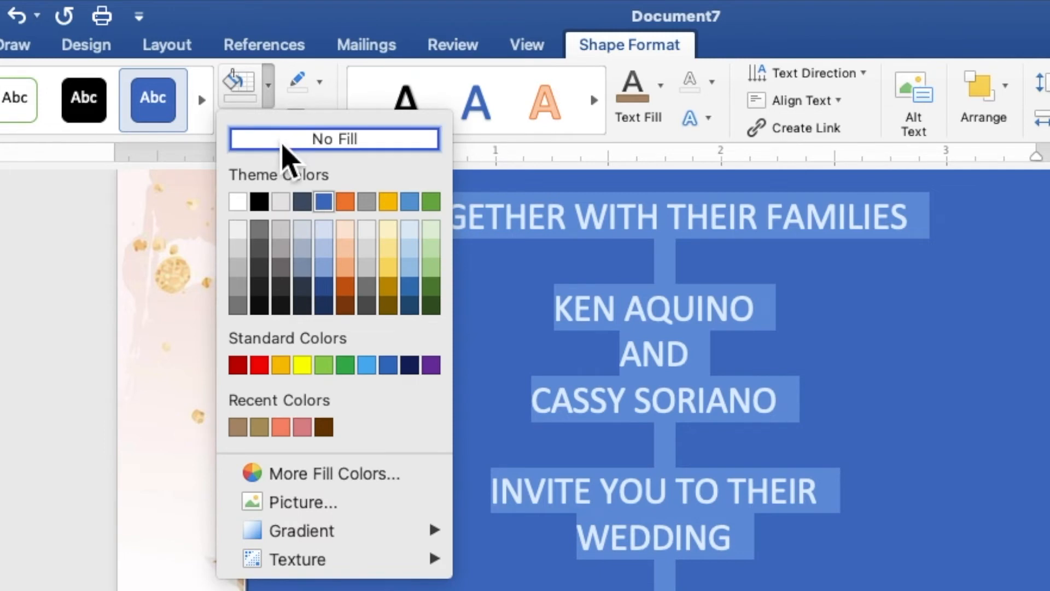
left_click(283, 144)
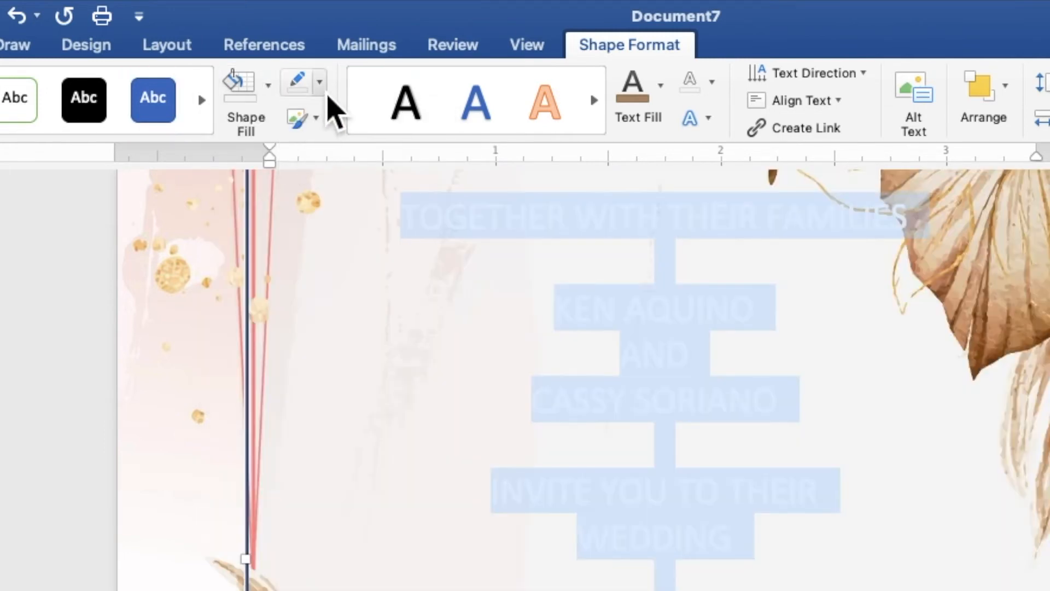
left_click(321, 88)
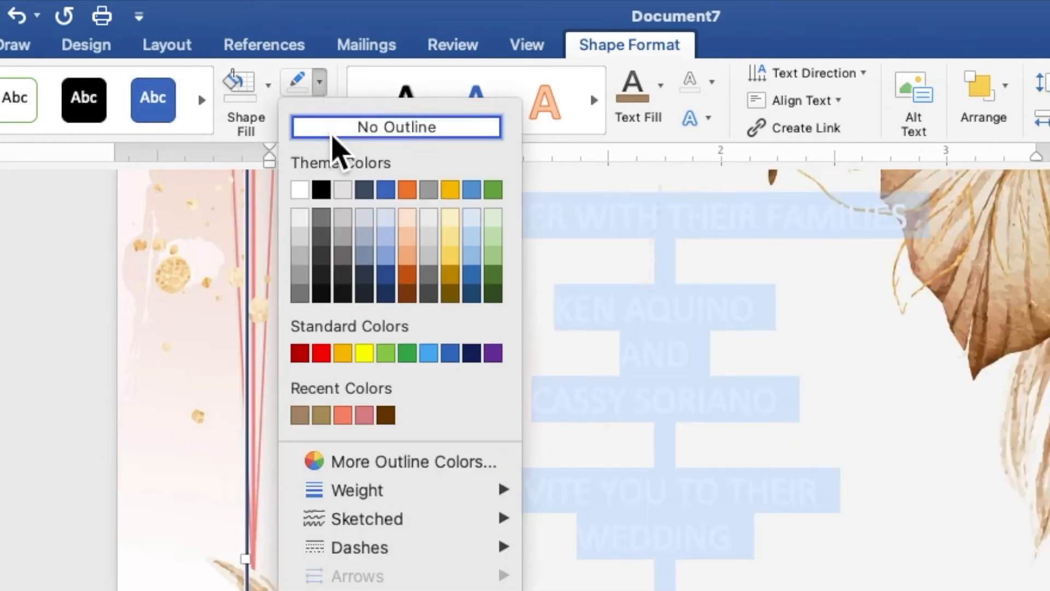
left_click(333, 134)
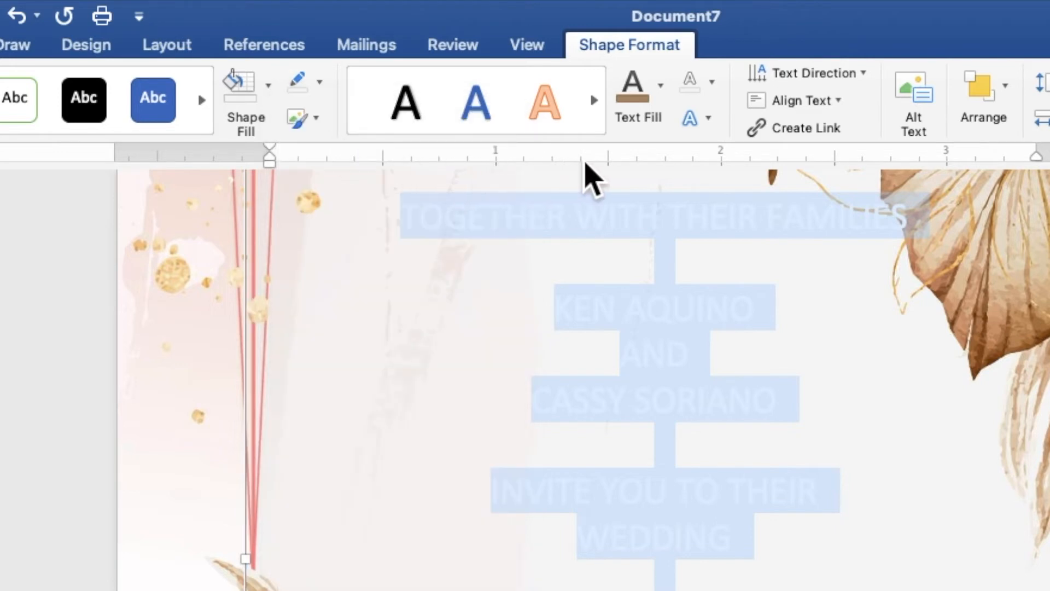
left_click(663, 98)
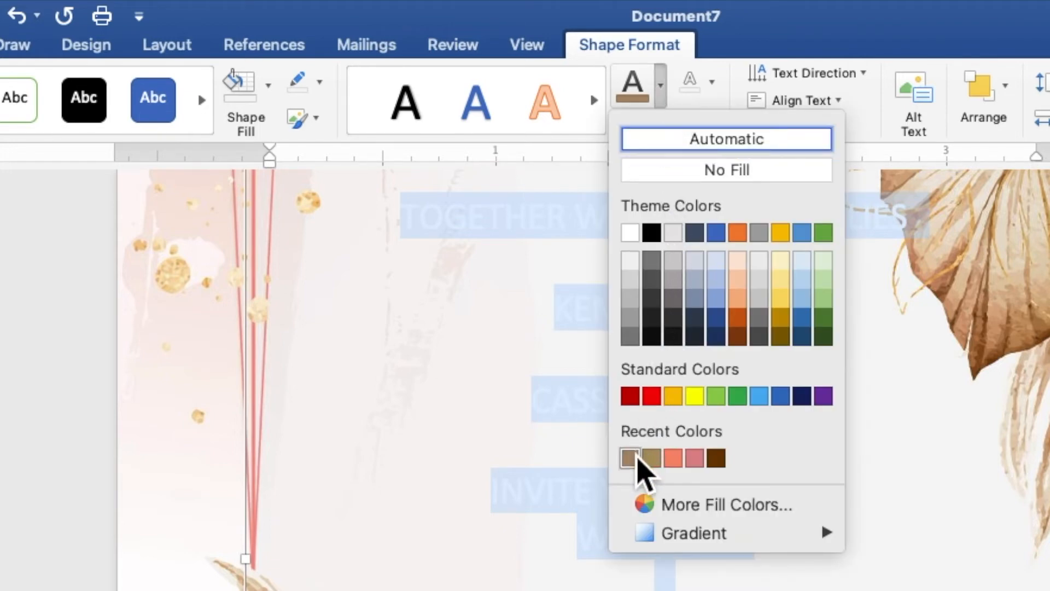
left_click(632, 461)
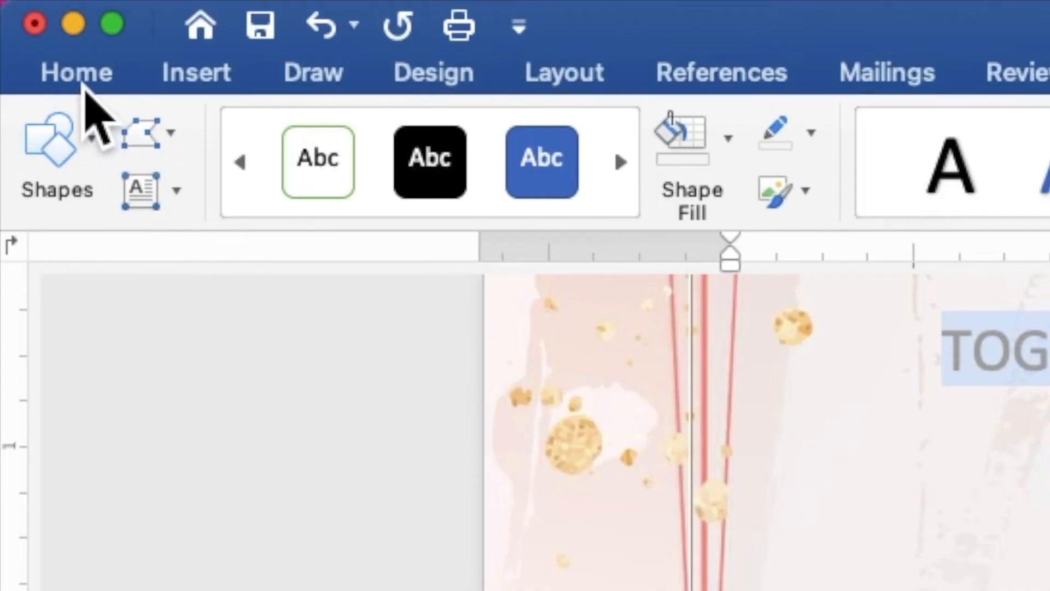
- Format all the invitation text as Times New Roman at size 9
left_click(76, 73)
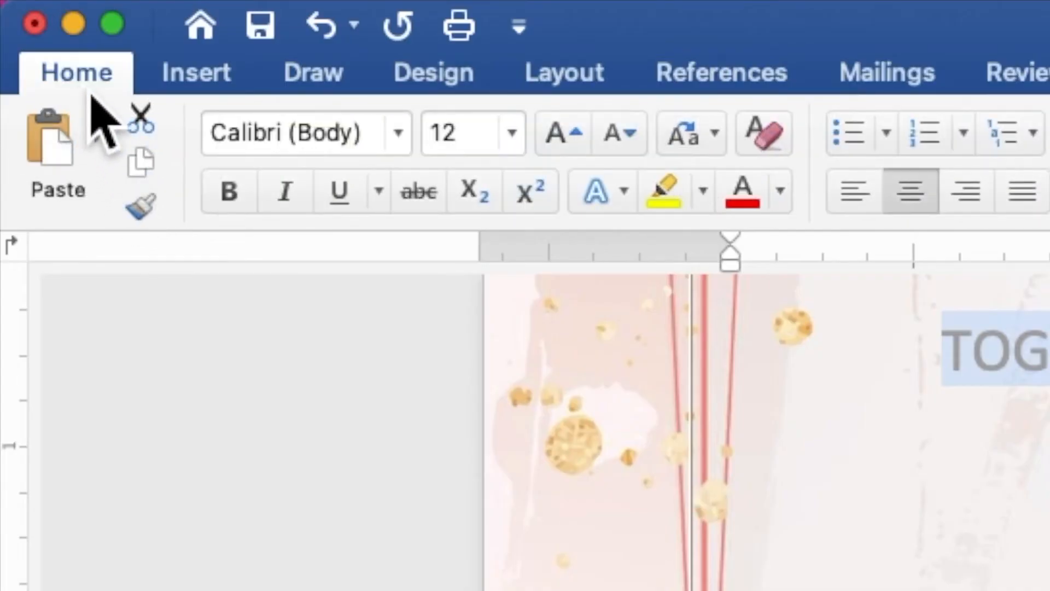
left_click(408, 148)
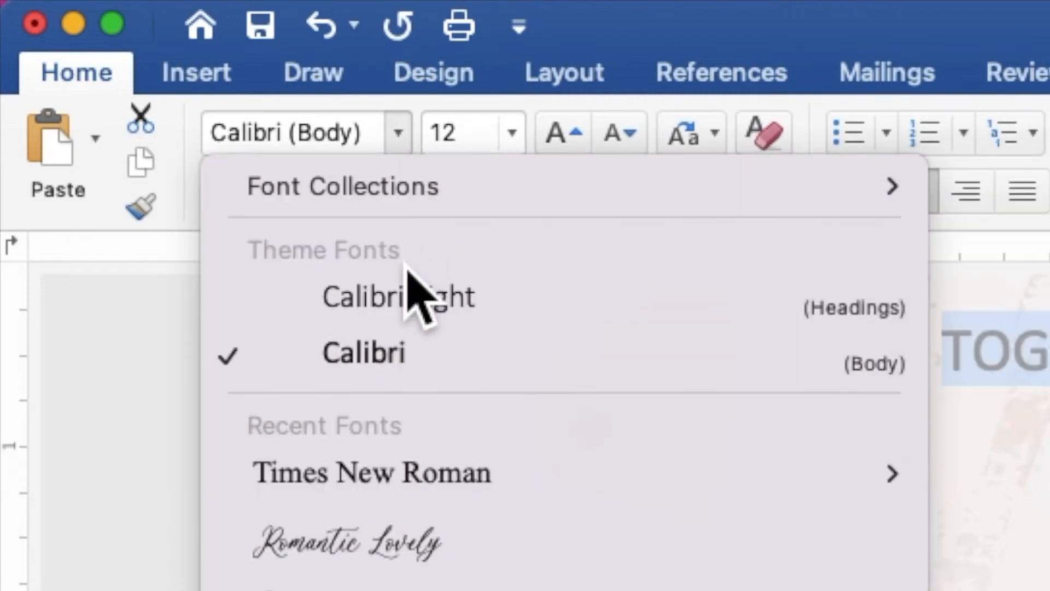
left_click(419, 478)
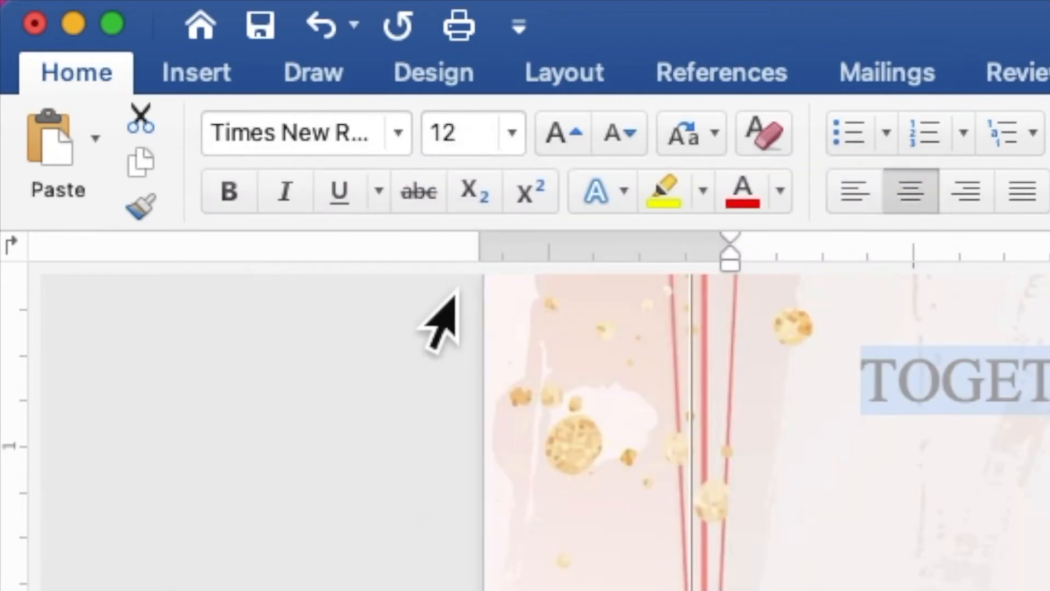
left_click(453, 136)
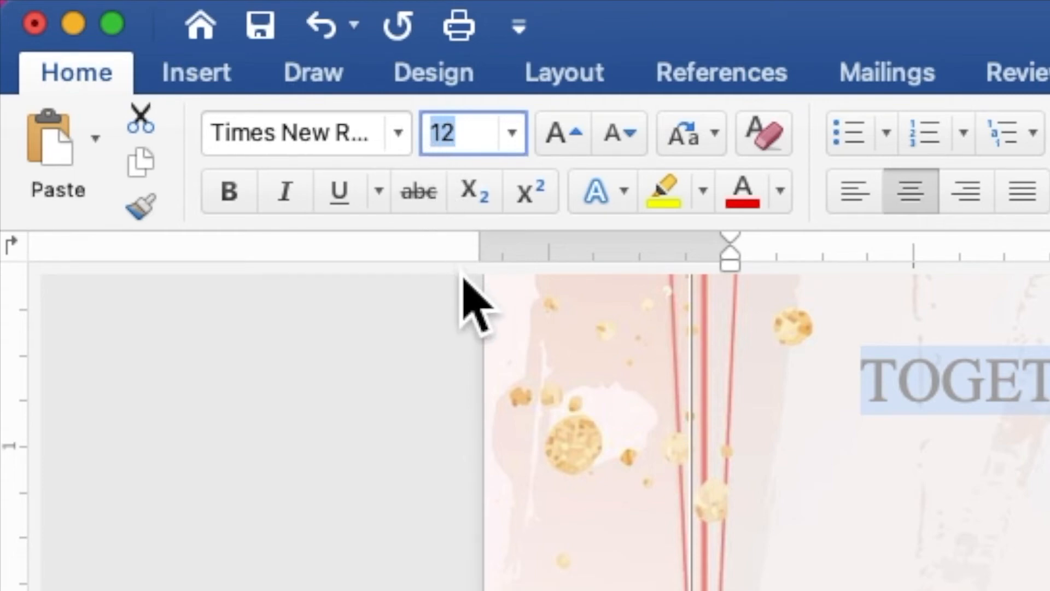
type("9")
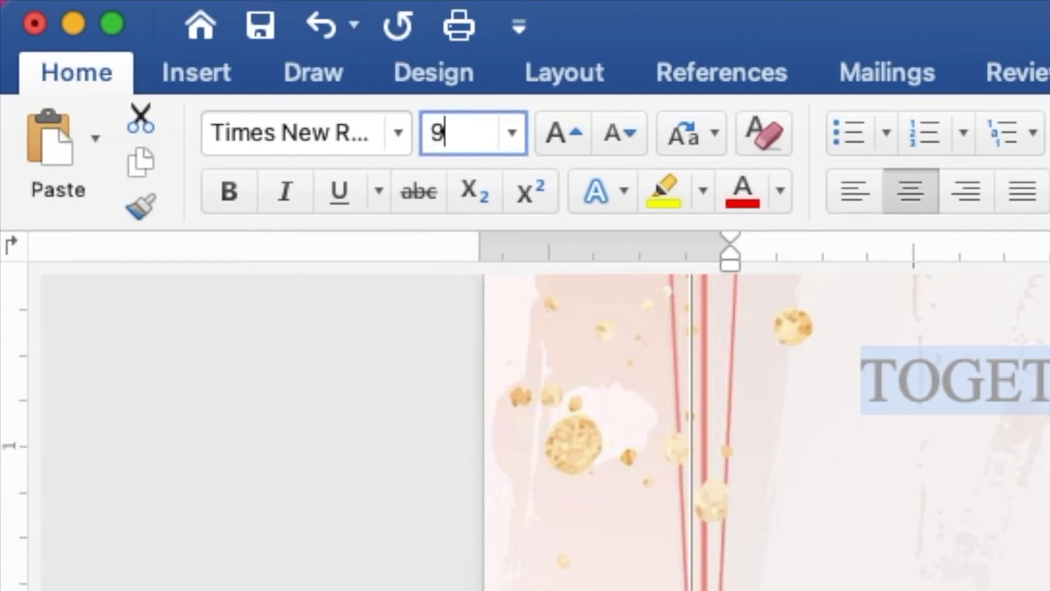
key("Return")
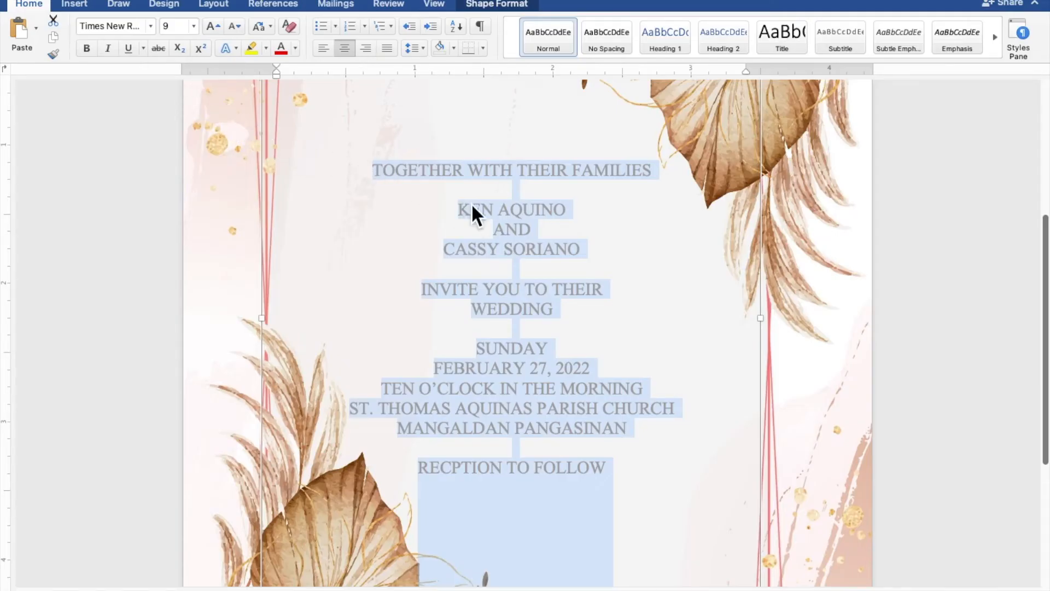
left_click(520, 215)
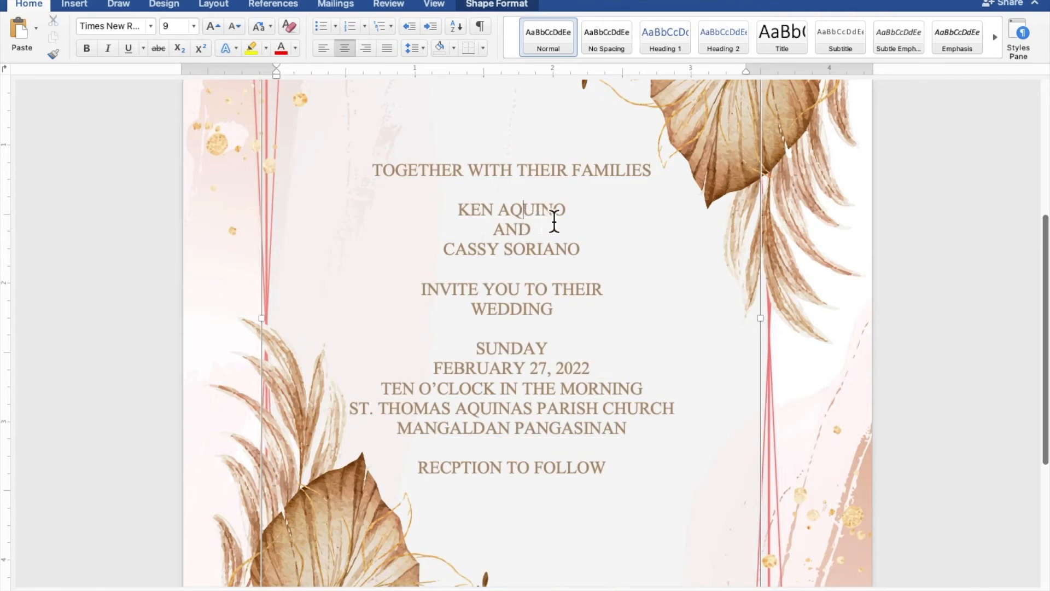
- Make the two name lines and the word WEDDING 20 pt bold
left_click_drag(573, 219, 472, 206)
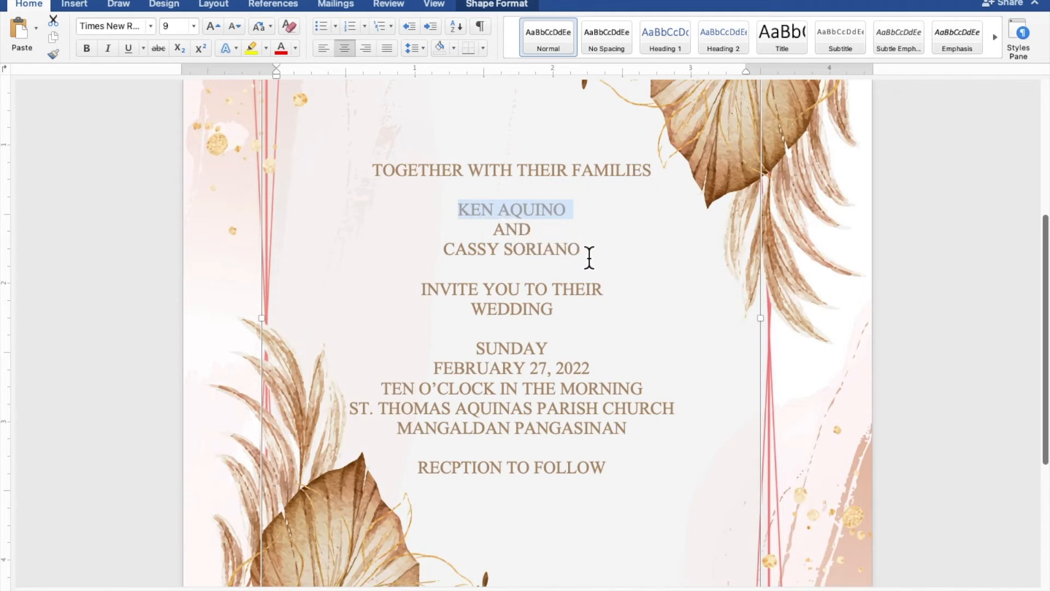
left_click_drag(587, 257, 478, 253)
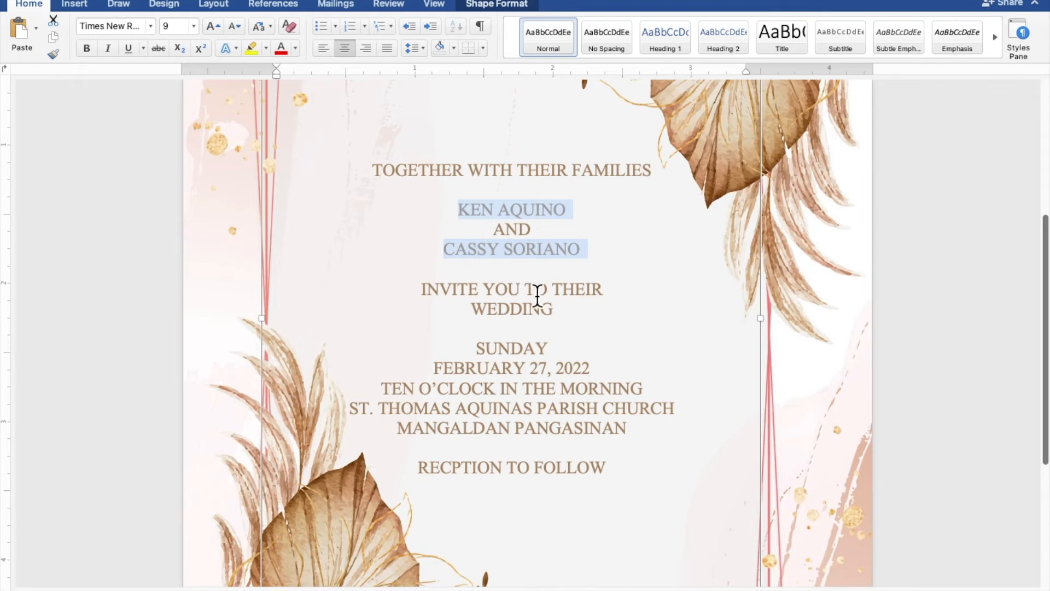
left_click_drag(563, 318, 479, 318)
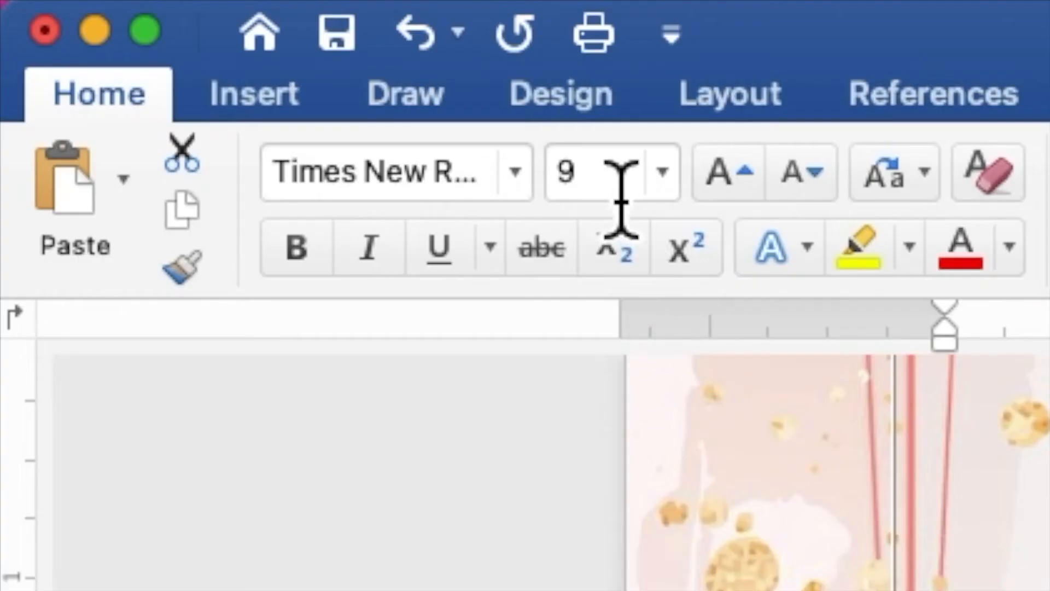
left_click(178, 26)
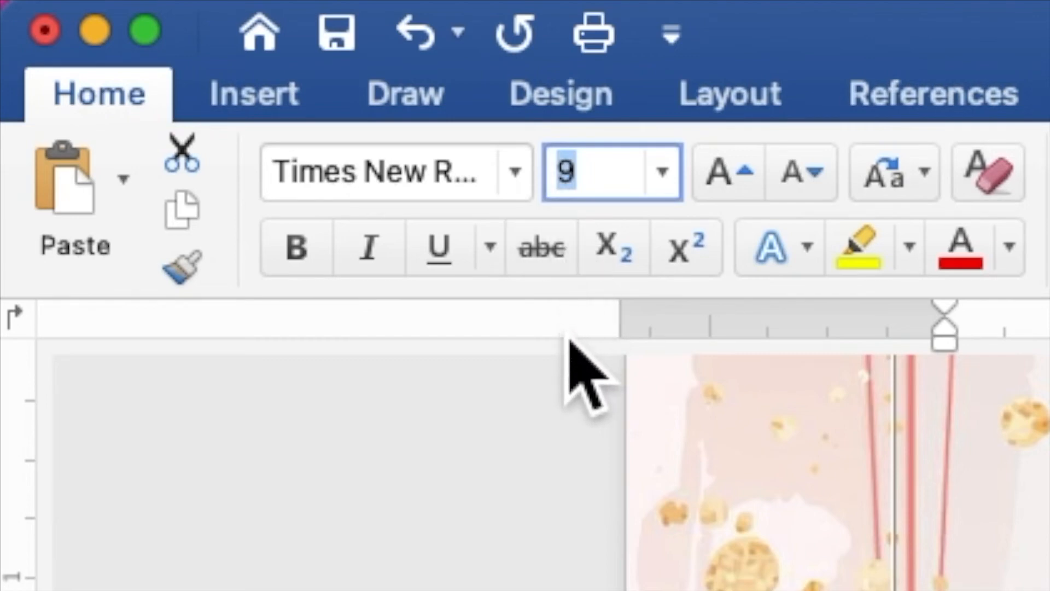
type("20")
key("Return")
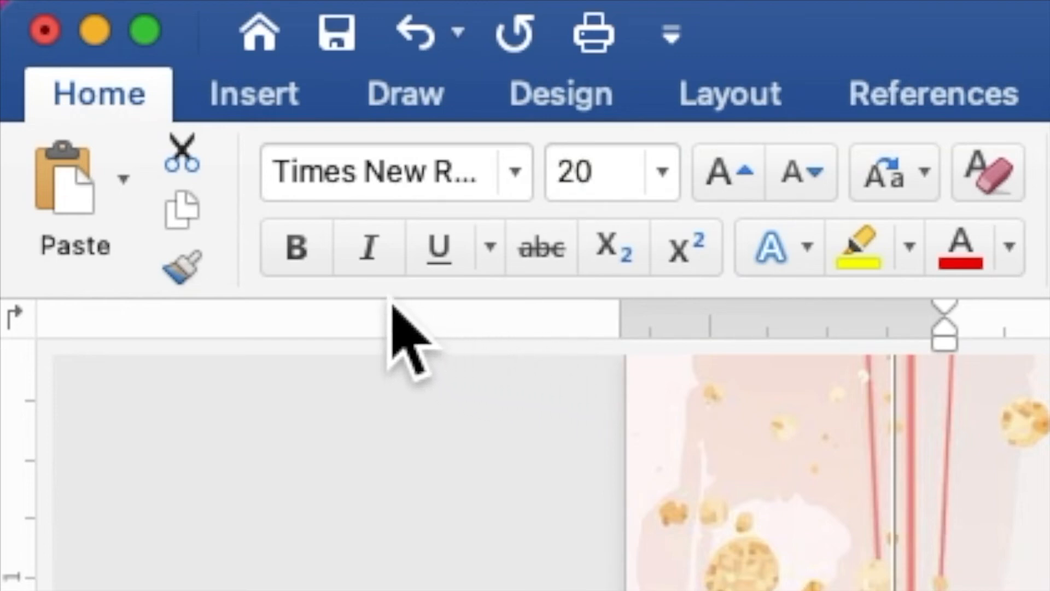
left_click(304, 257)
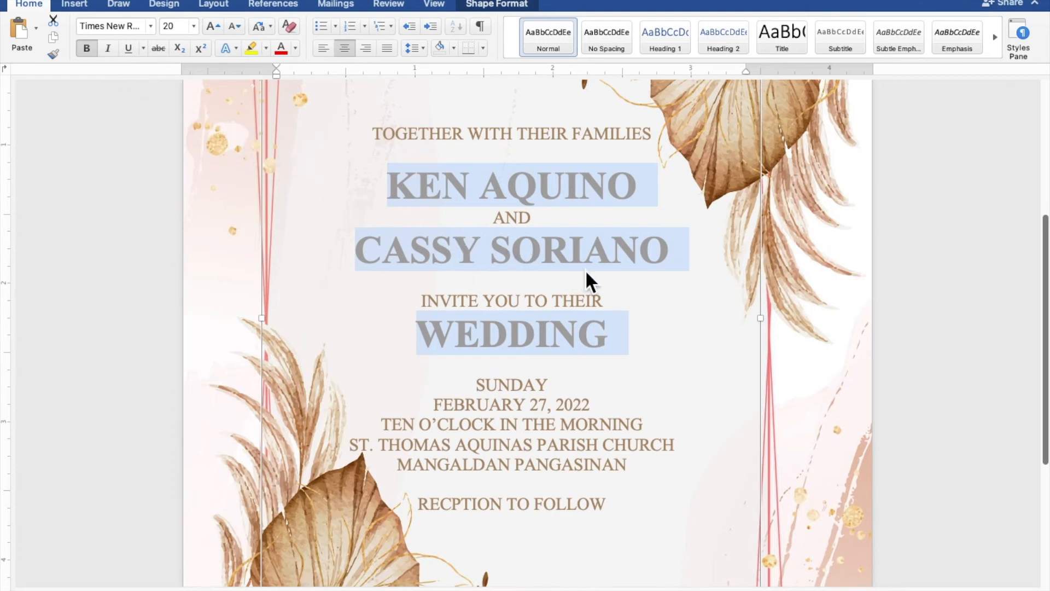
- Add a blank line above and below the couple's names
scroll(586, 272, "down", 5)
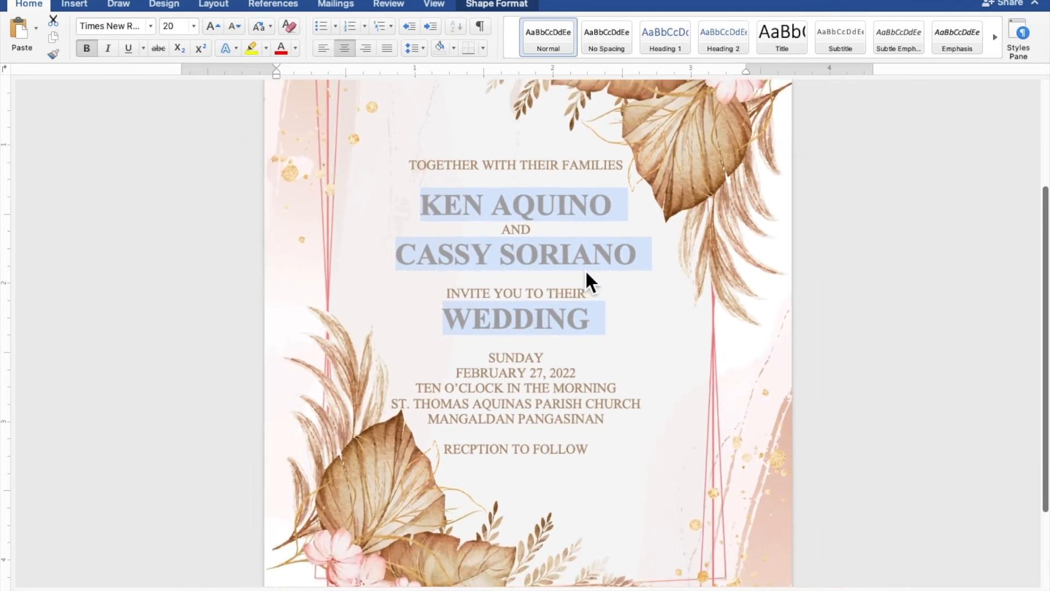
scroll(585, 271, "down", 5)
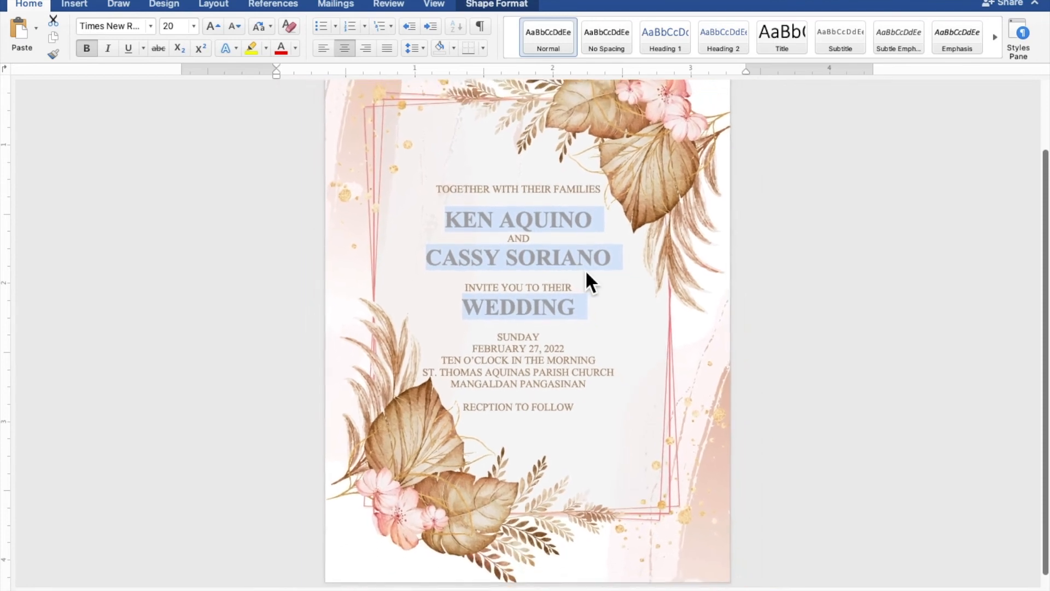
scroll(585, 270, "down", 4)
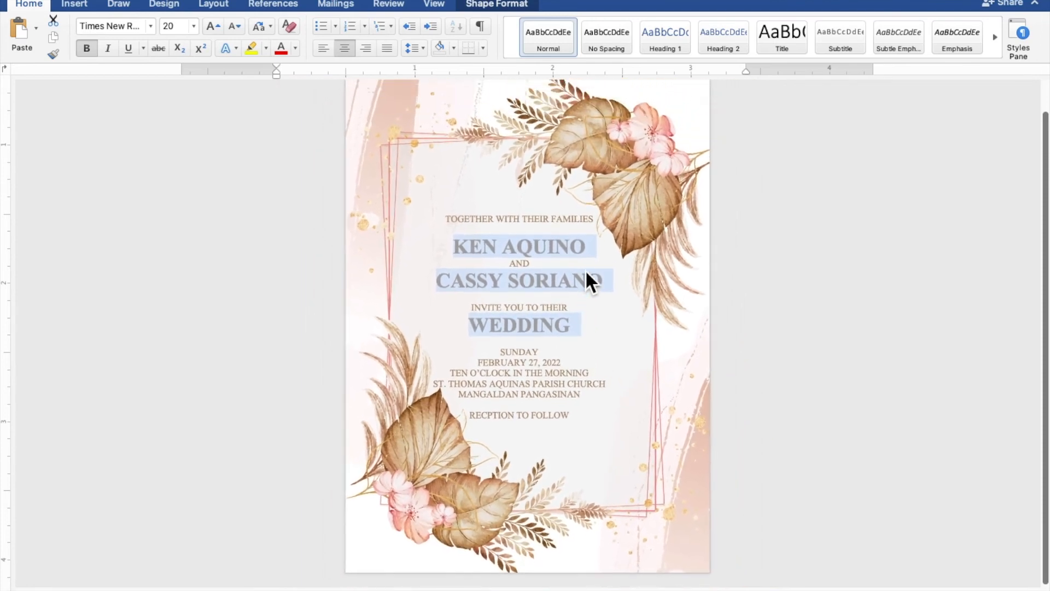
scroll(585, 271, "down", 4)
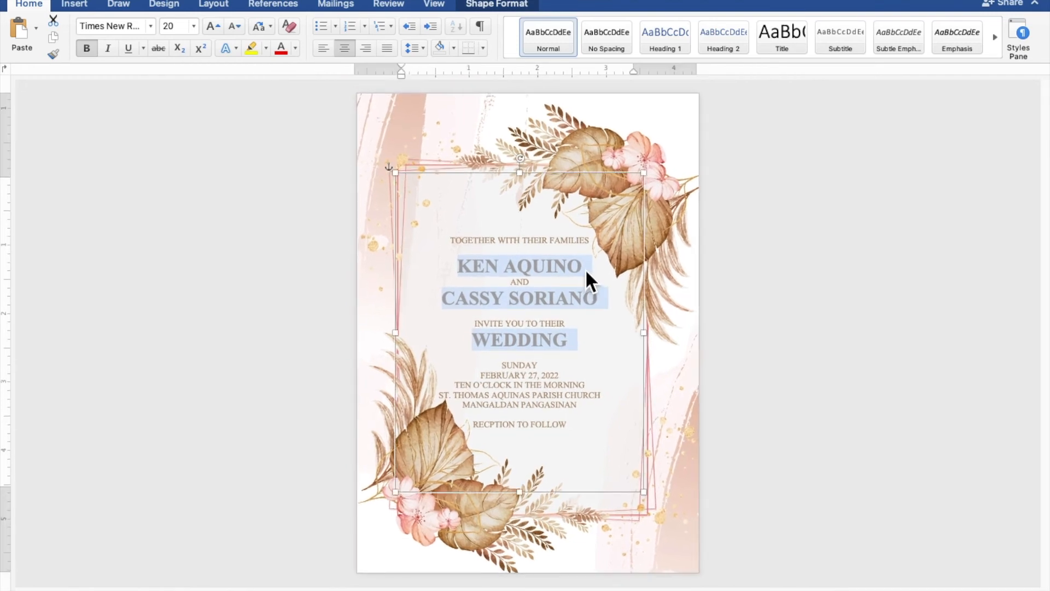
left_click(559, 256)
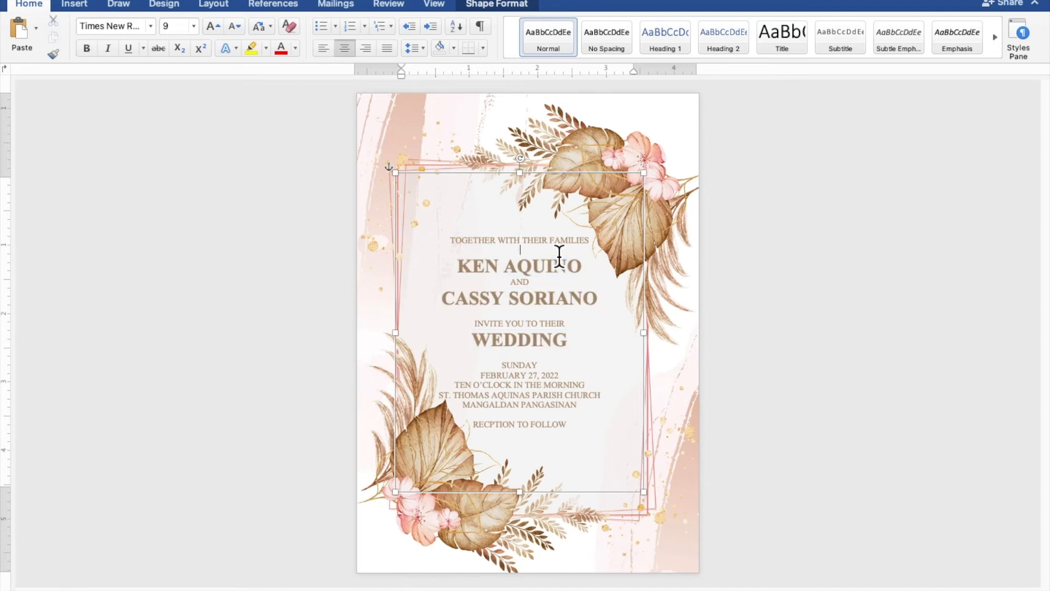
key("Return")
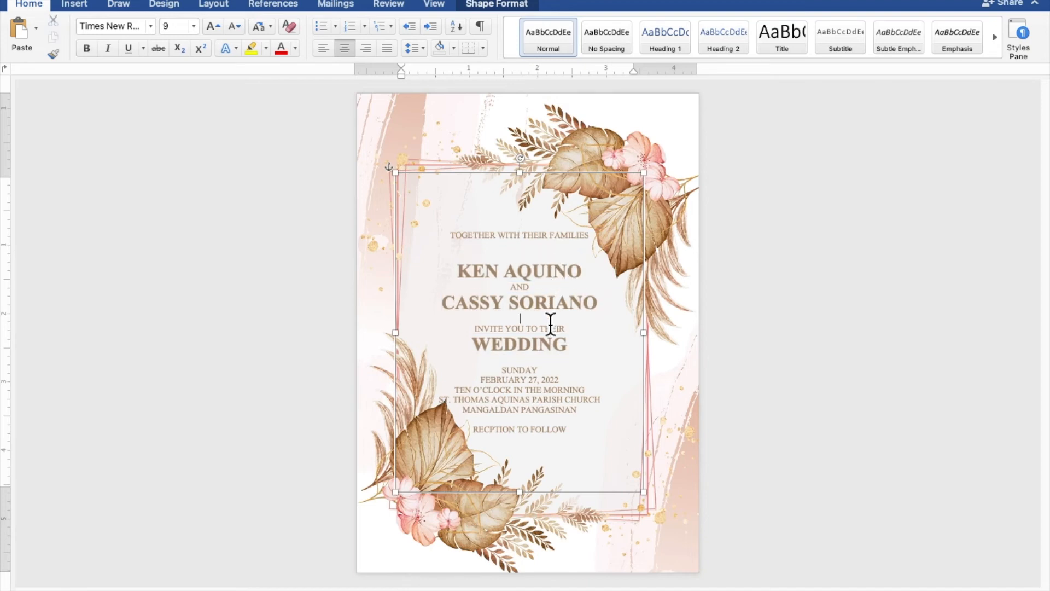
key("Return")
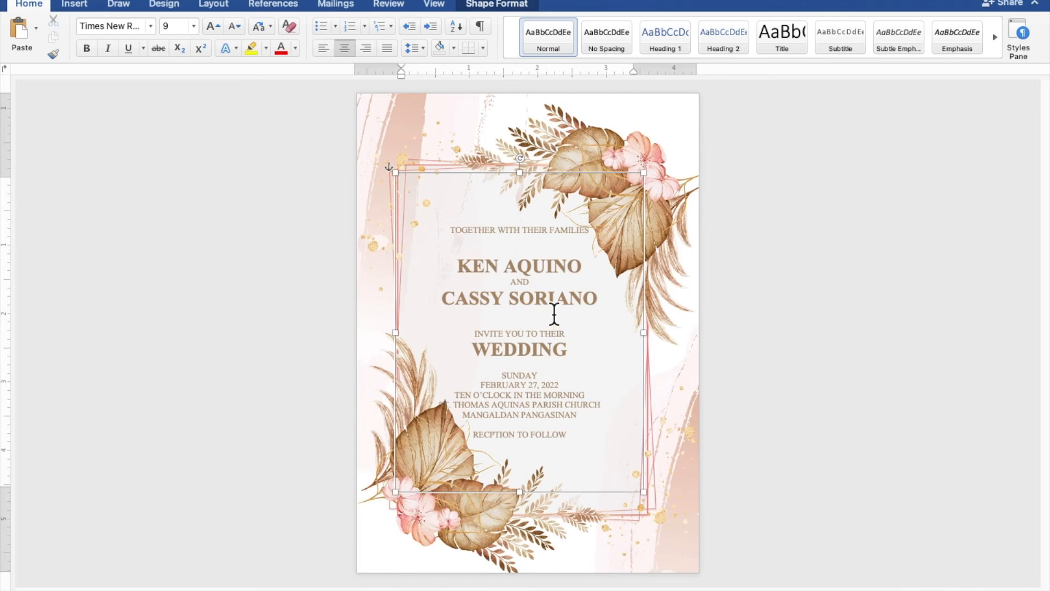
- Nudge the text box up, down and right until it sits centred in the floral frame
left_click(562, 186)
key("Up")
key("Up")
key("Up")
key("Up")
key("Up")
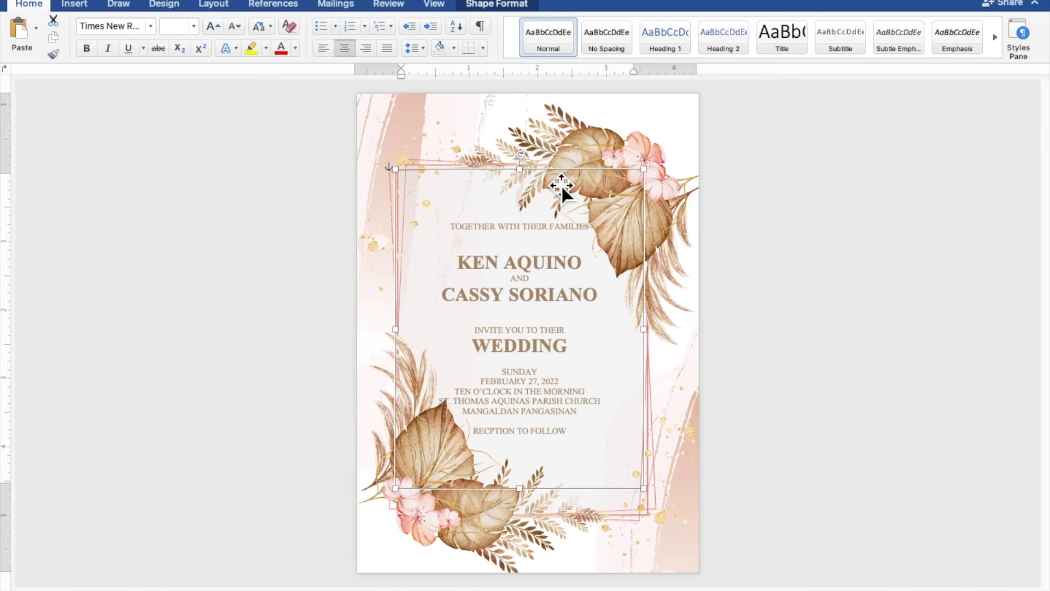
key("Right")
key("Right")
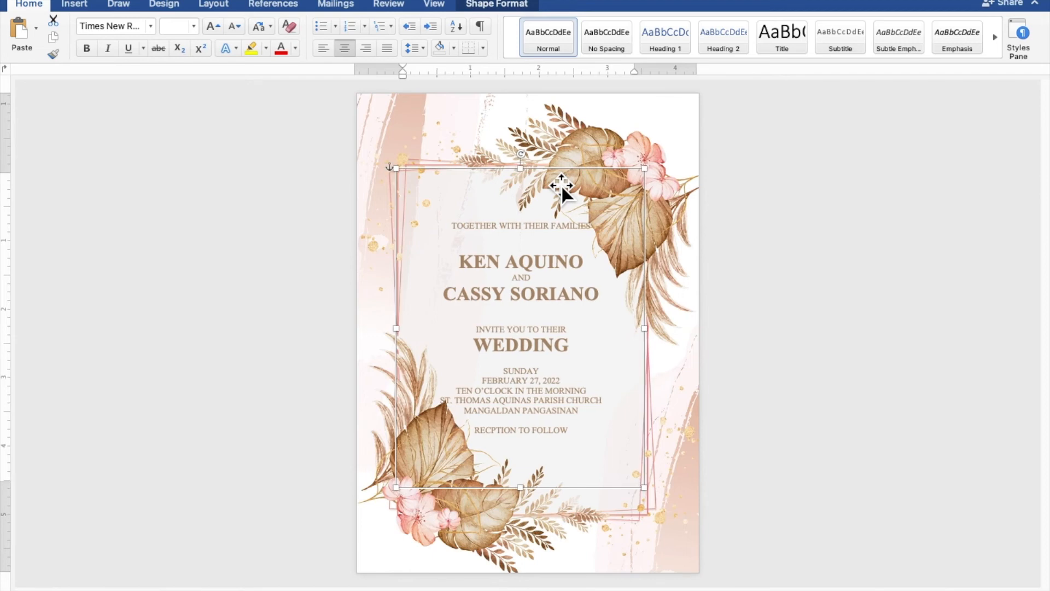
key("Up")
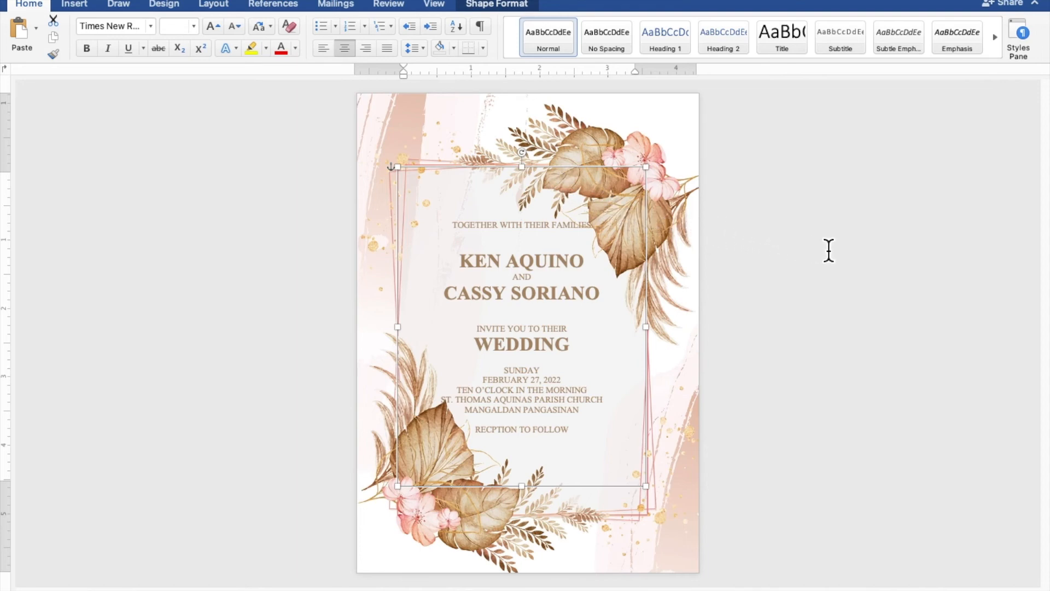
key("Down")
key("Down")
key("Down")
key("Down")
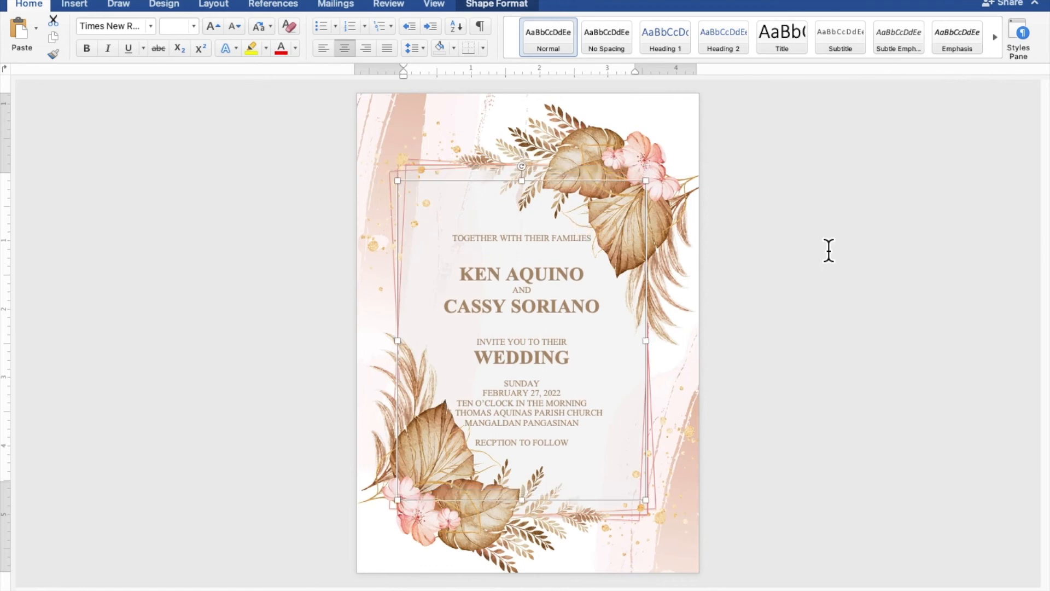
key("Right")
key("Right")
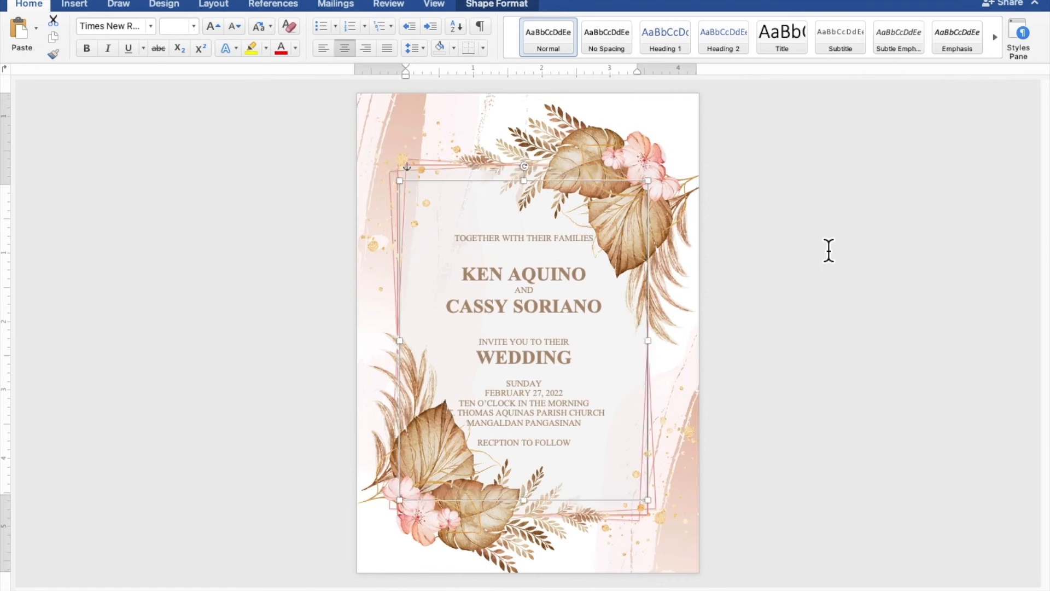
key("Right")
key("Right")
key("Right")
key("Right")
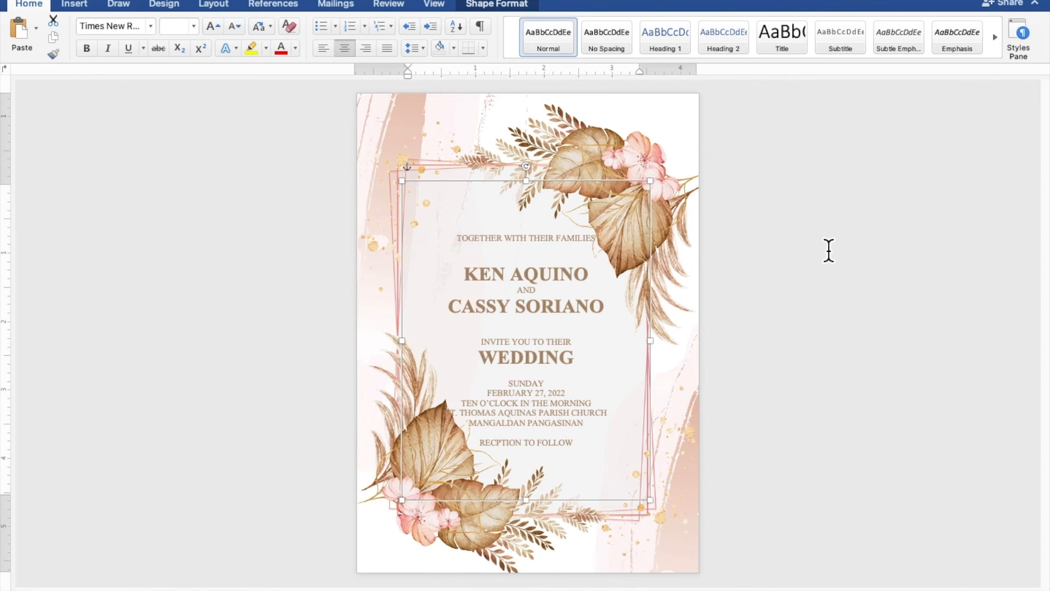
key("Right")
key("Right")
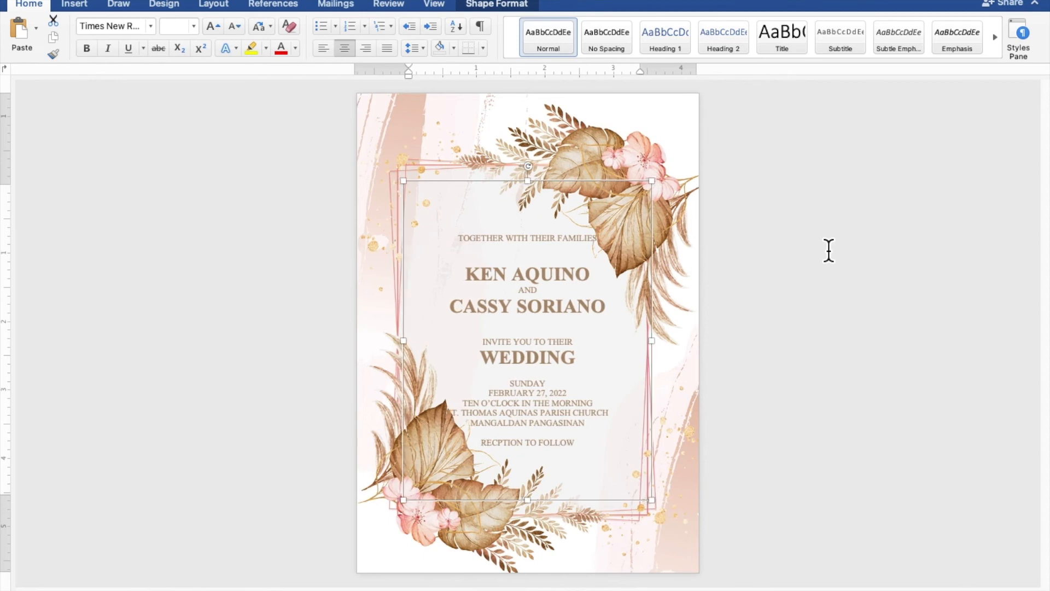
key("Down")
key("Down")
key("Down")
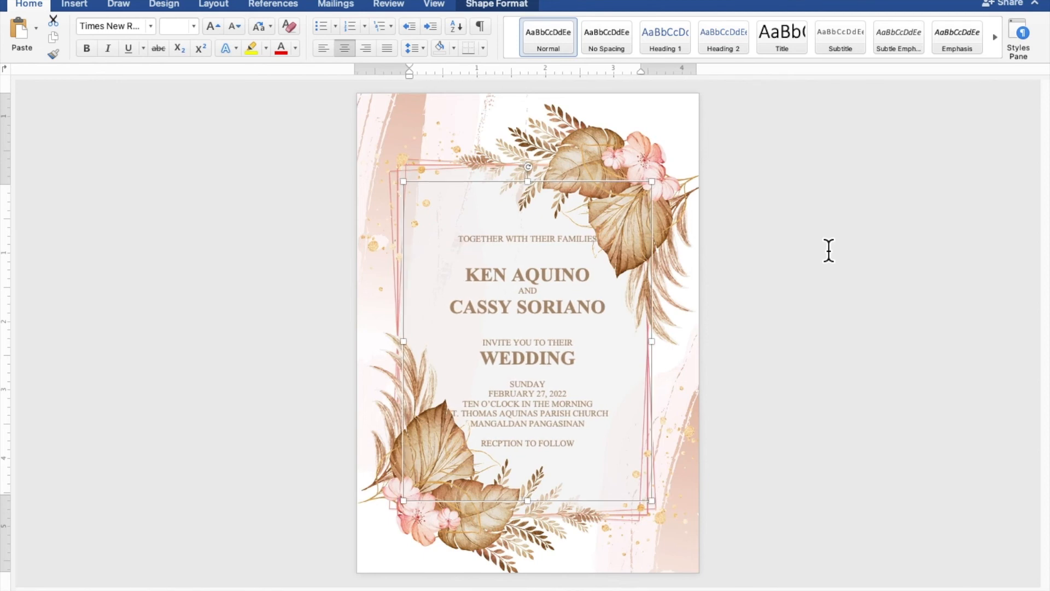
key("Right")
key("Right")
key("Right")
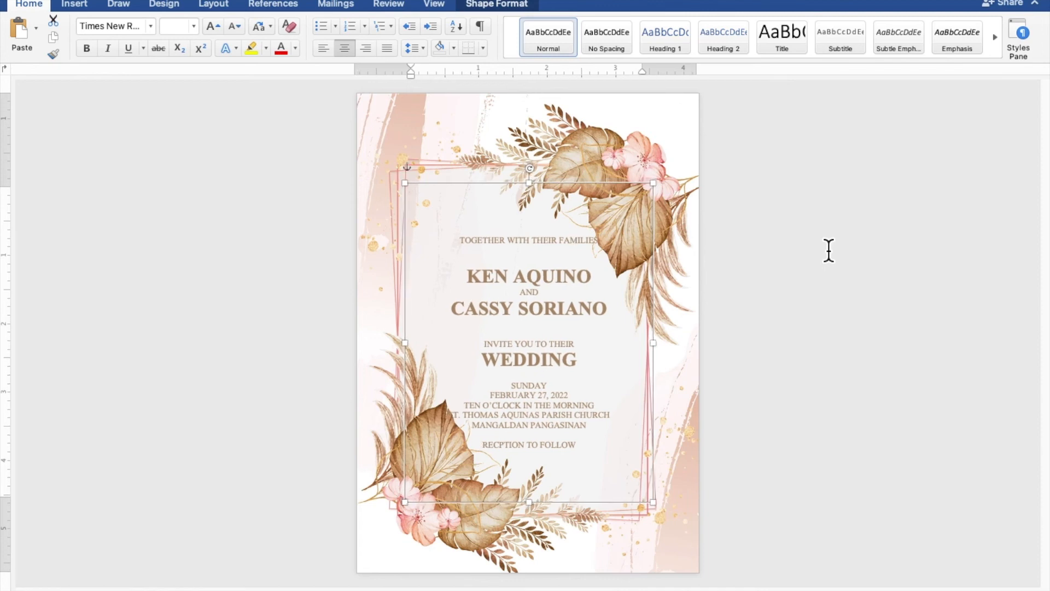
key("Right")
key("Right")
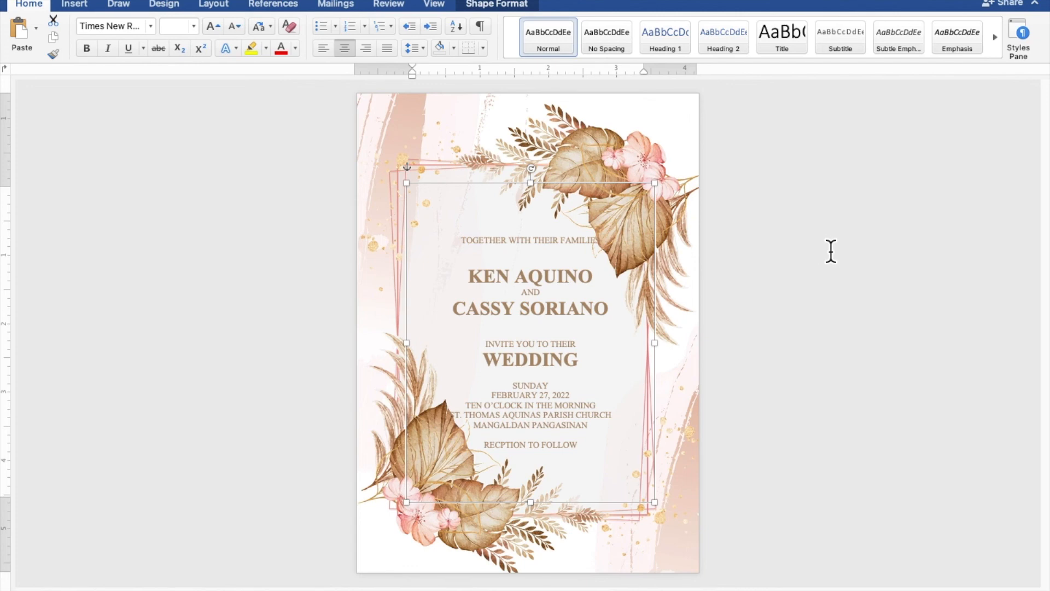
left_click(884, 263)
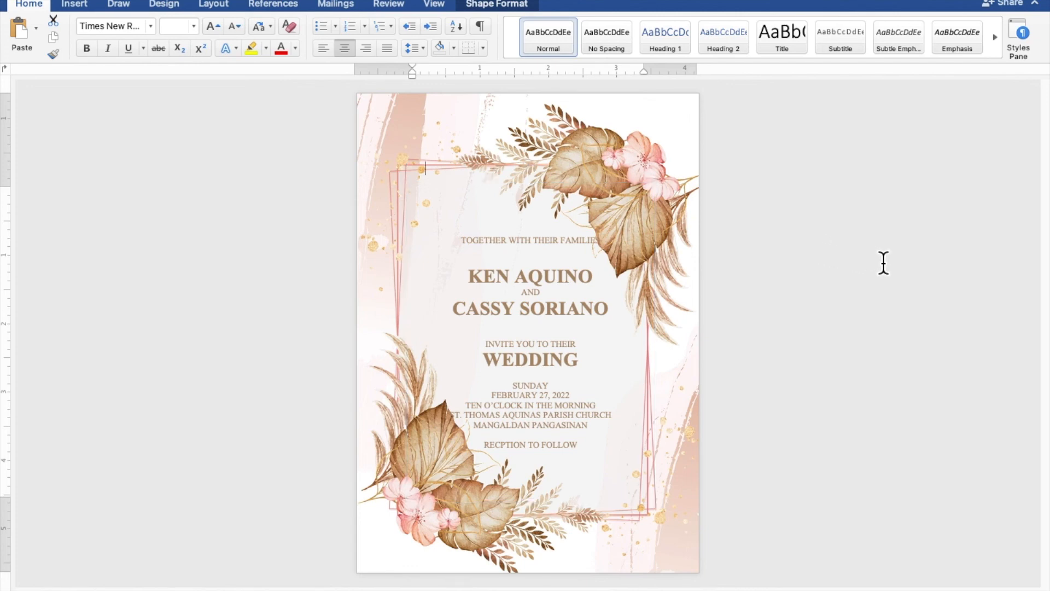